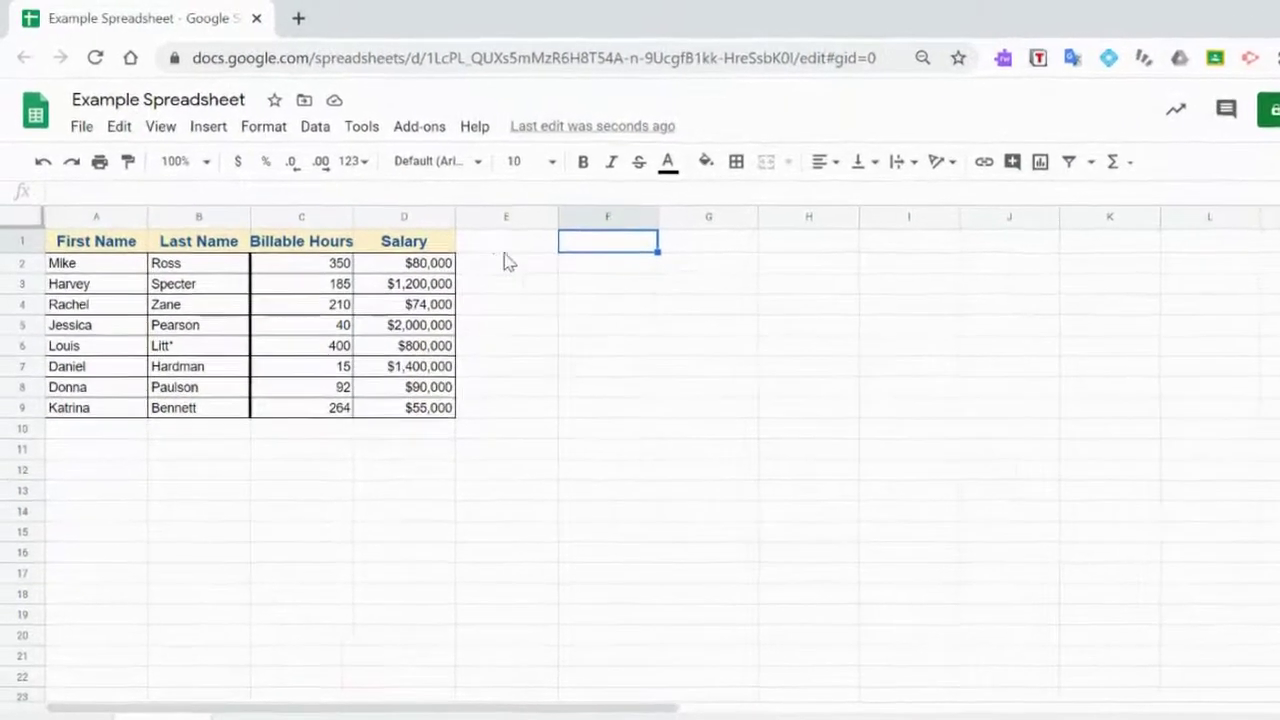
# Fill the entire Salary column with a light orange colour and undo that fill.
pyautogui.click(389, 212)
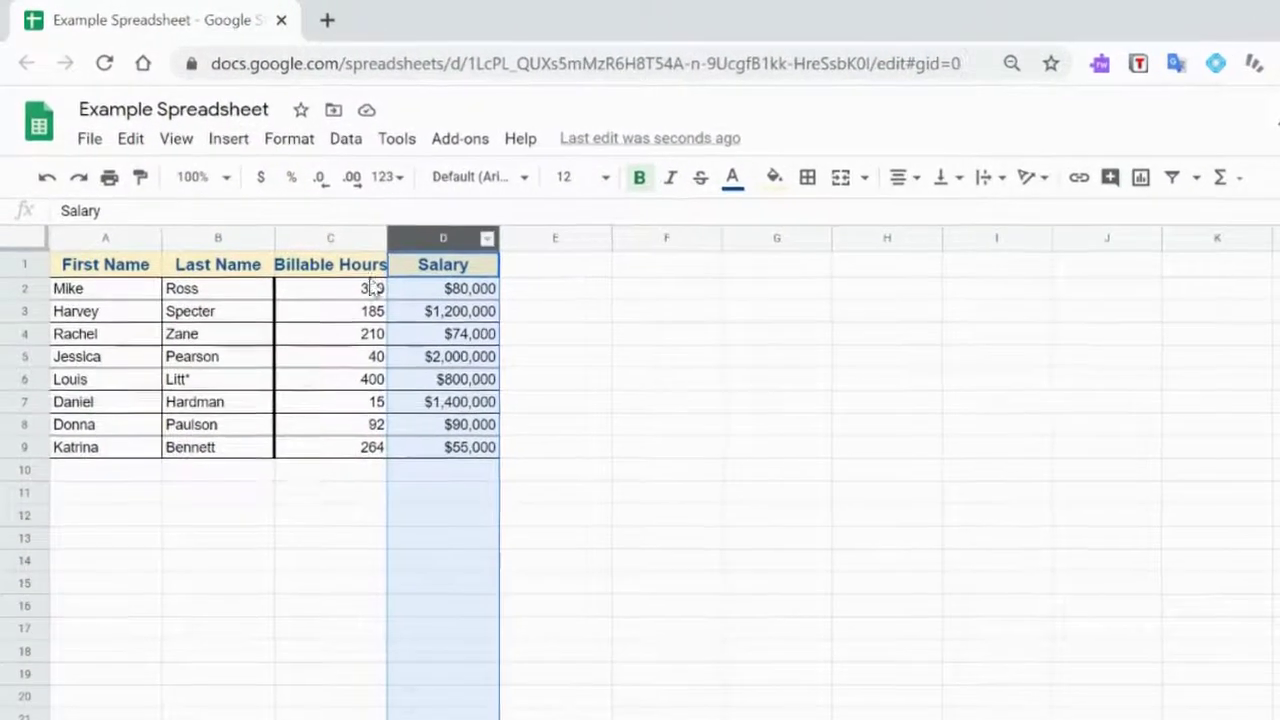
pyautogui.click(23, 349)
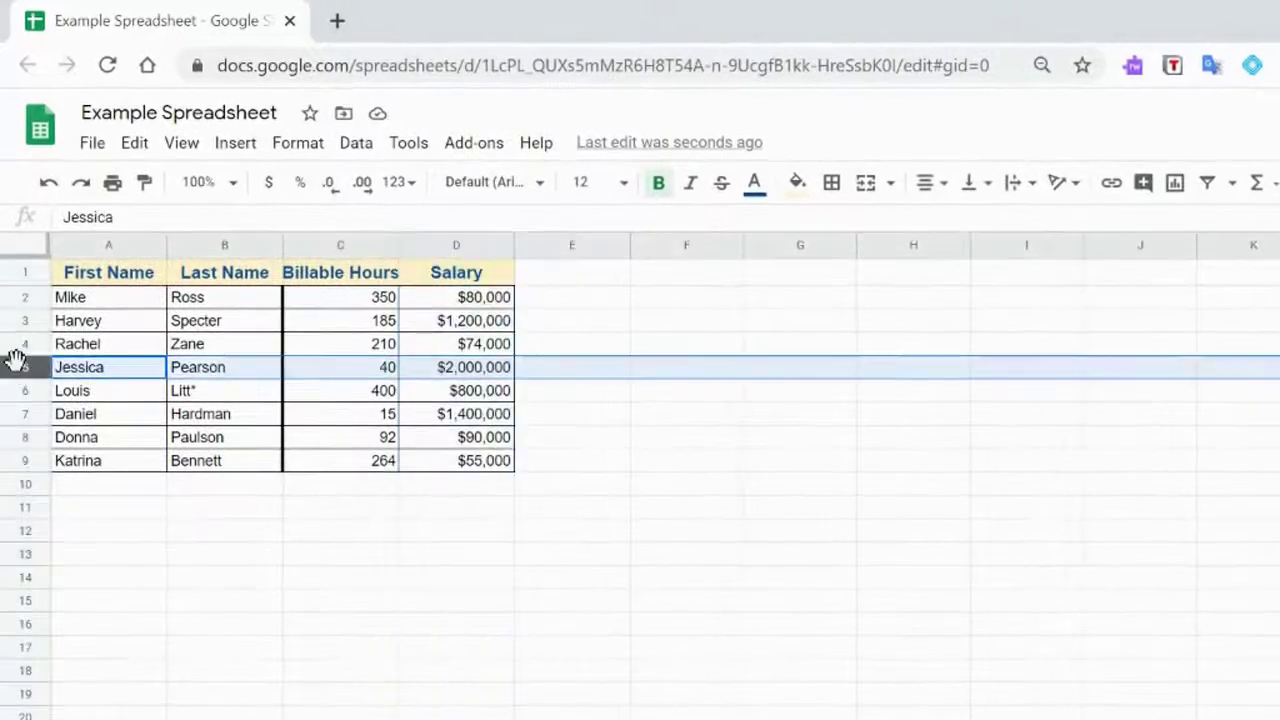
pyautogui.click(455, 247)
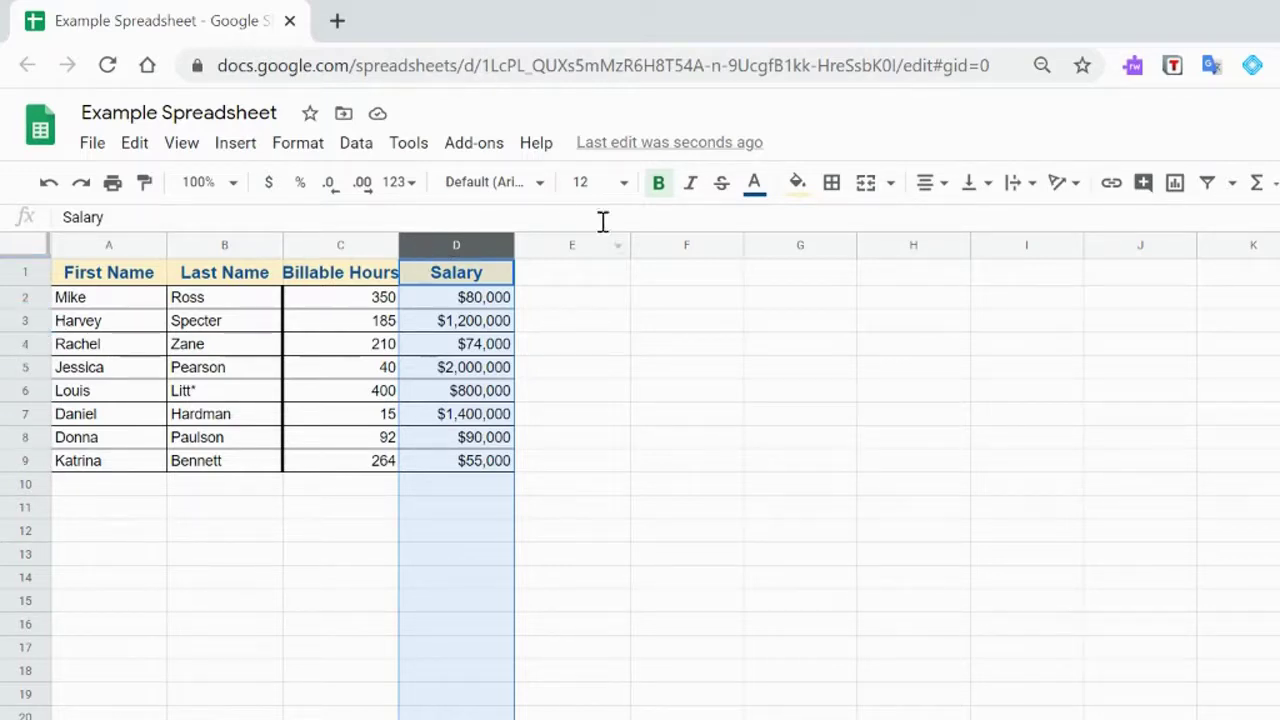
pyautogui.click(797, 182)
pyautogui.click(857, 323)
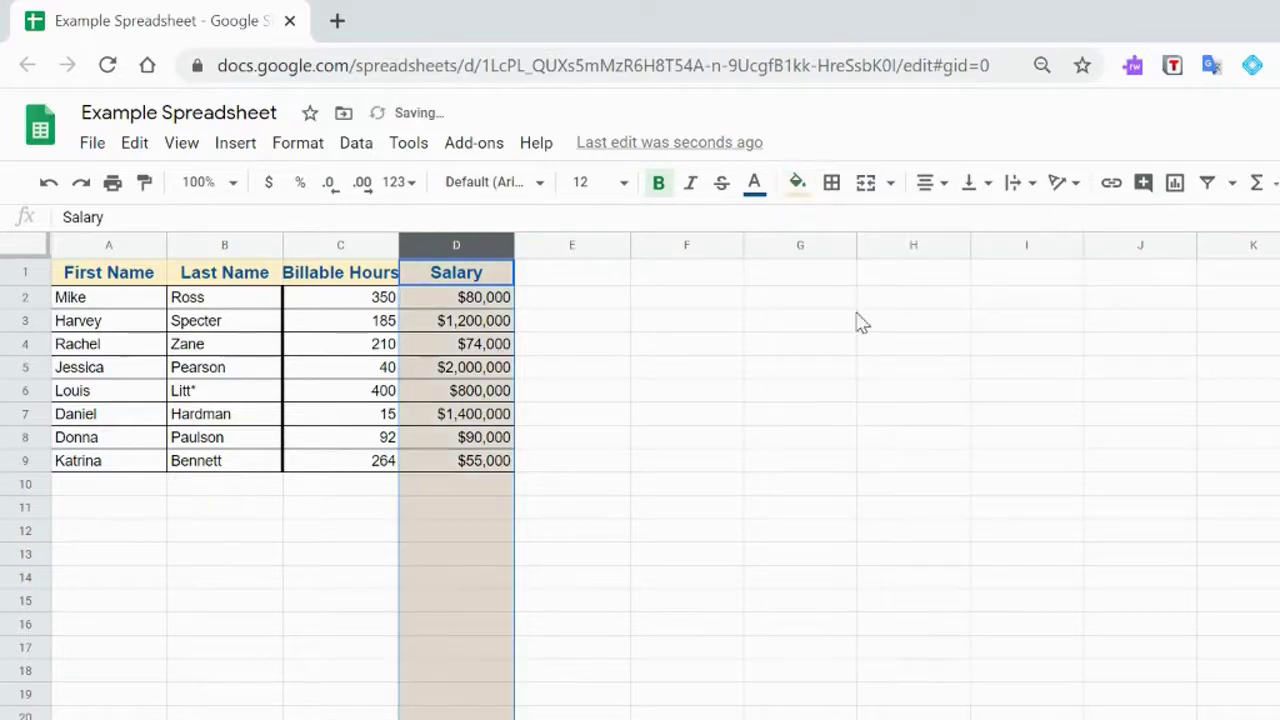
pyautogui.scroll(-20, 1213, 308)
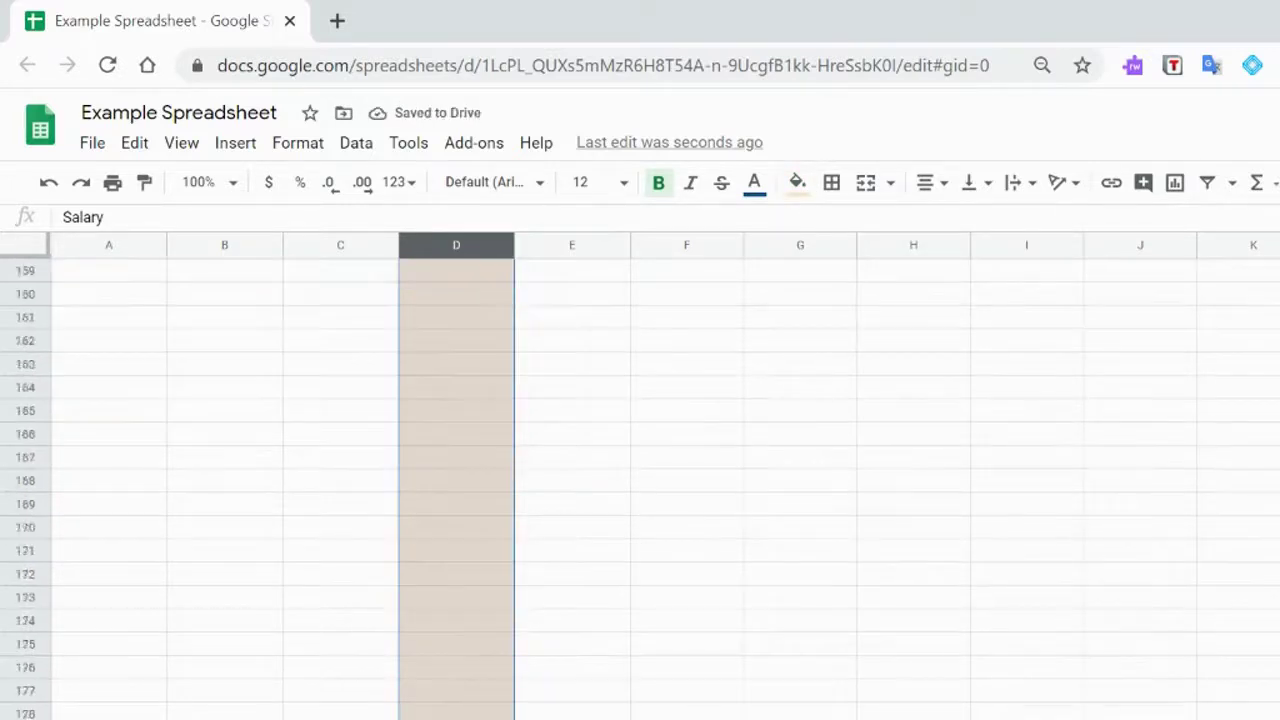
pyautogui.scroll(20, 1213, 308)
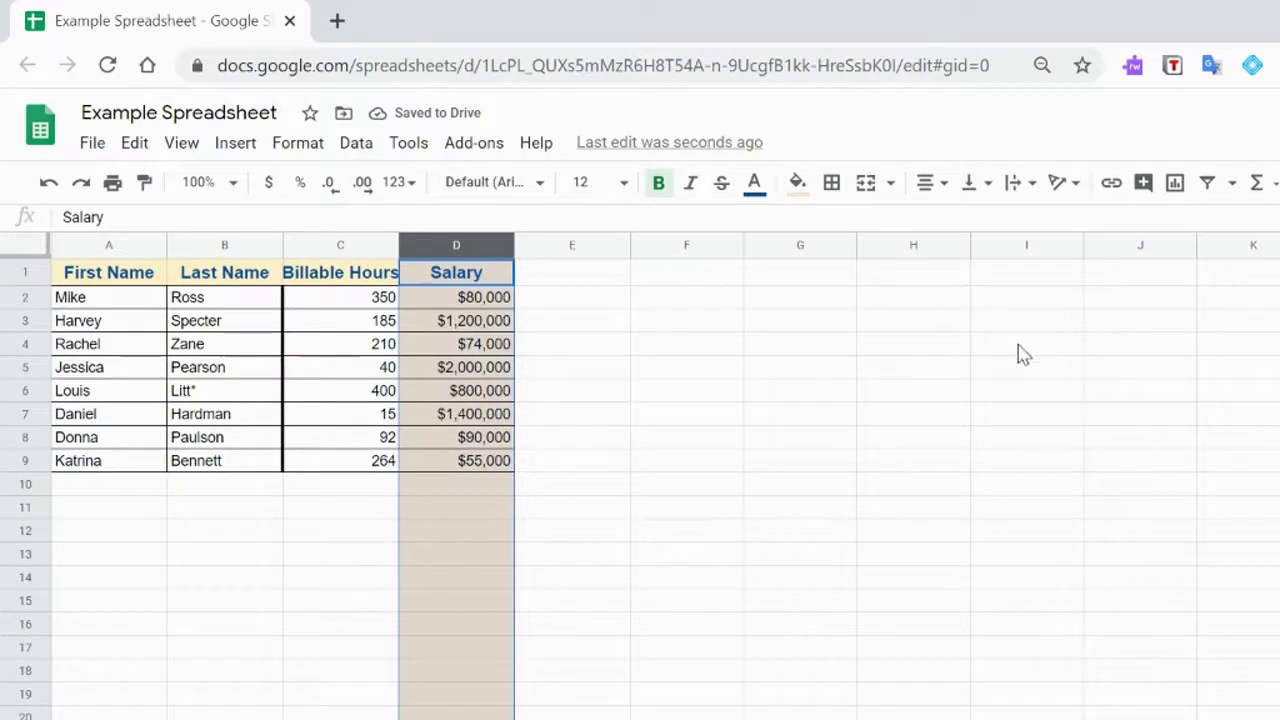
pyautogui.click(48, 184)
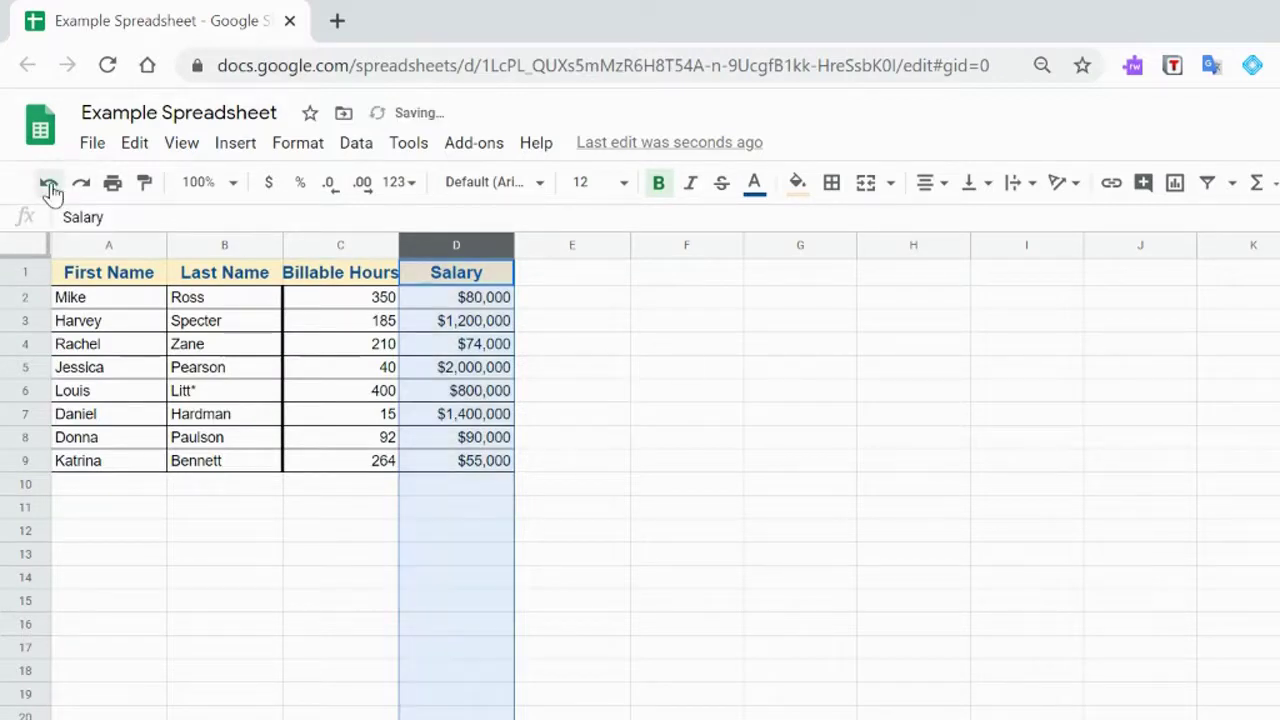
pyautogui.click(697, 277)
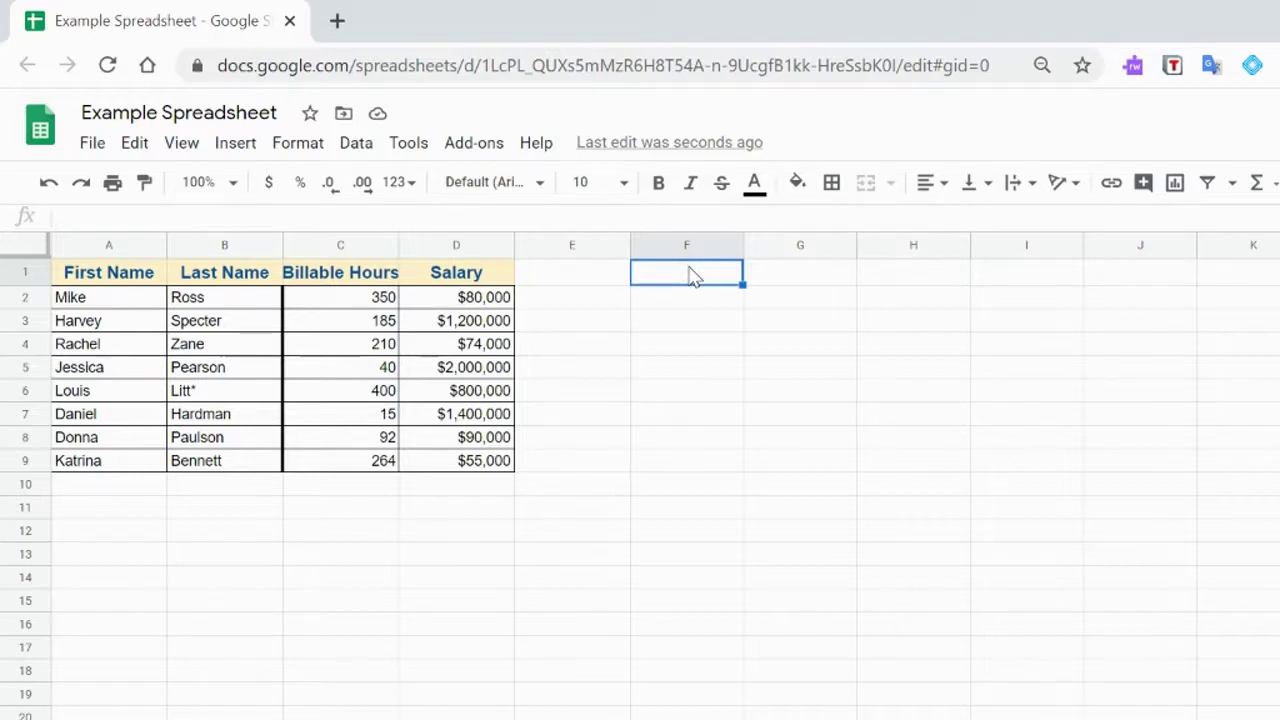
# Set the font size of the entire sheet to 14.
pyautogui.hotkey('ctrl', 'a')
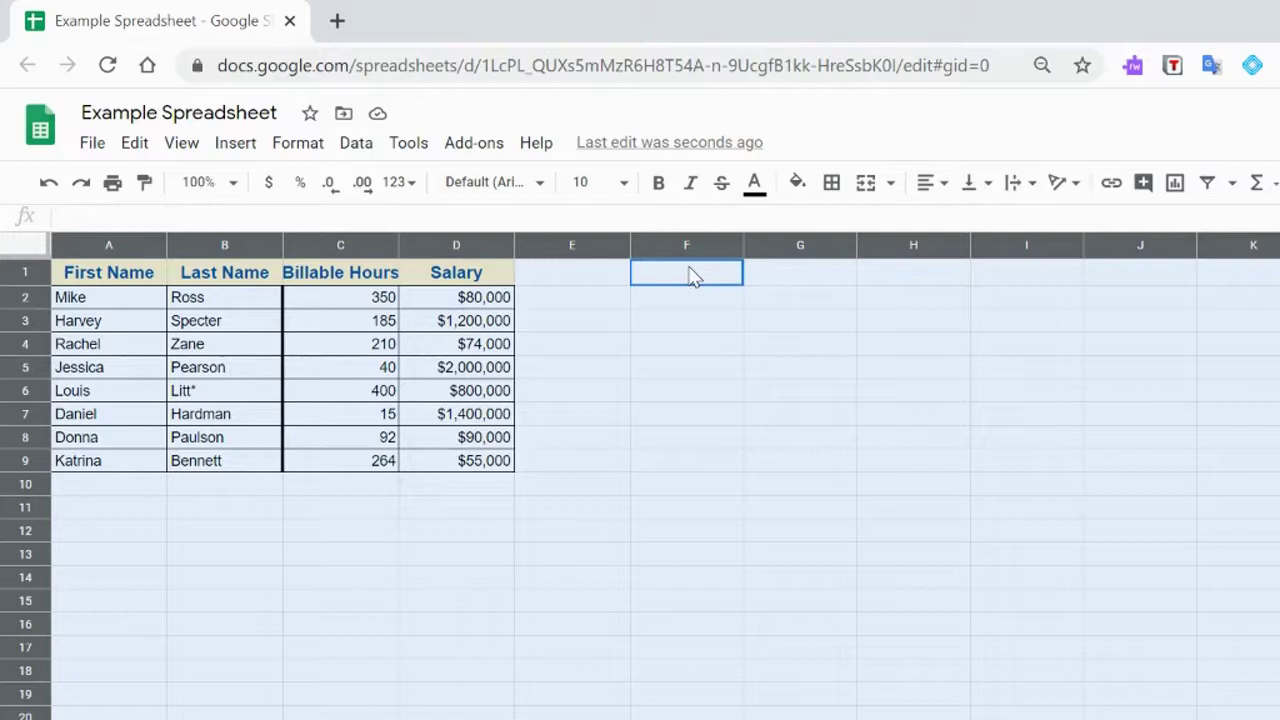
pyautogui.click(695, 276)
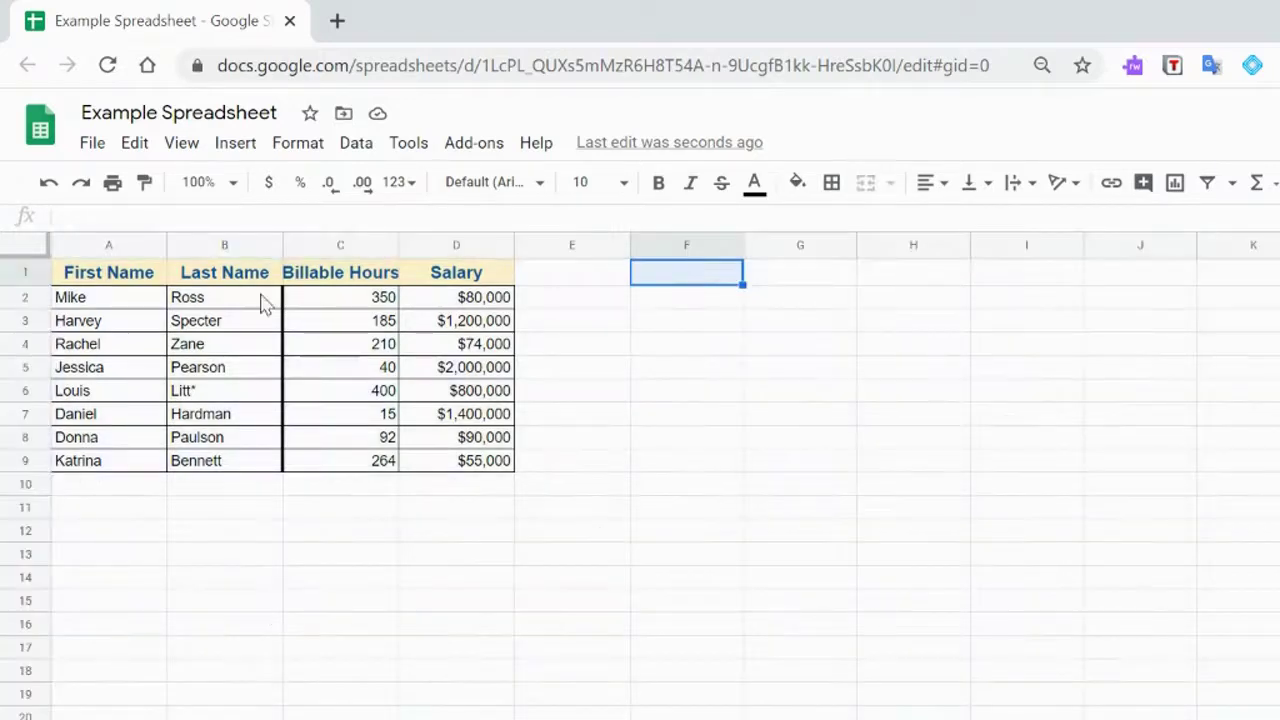
pyautogui.click(30, 255)
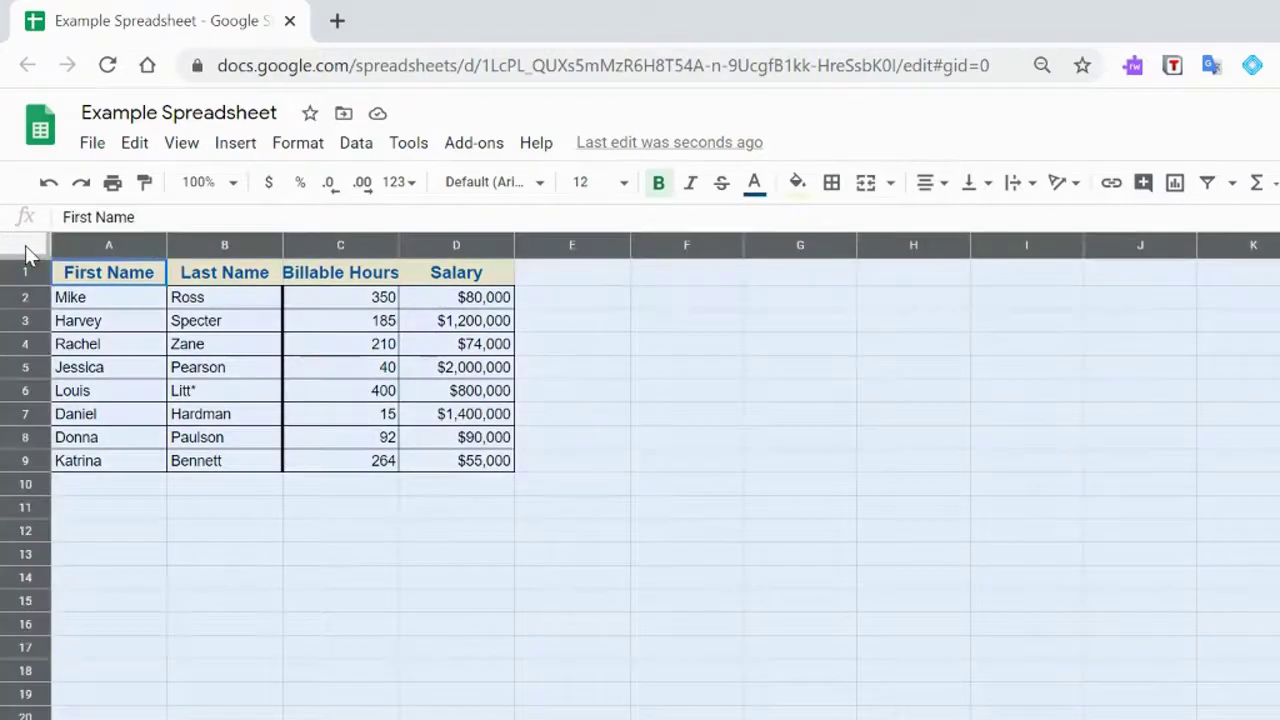
pyautogui.click(623, 182)
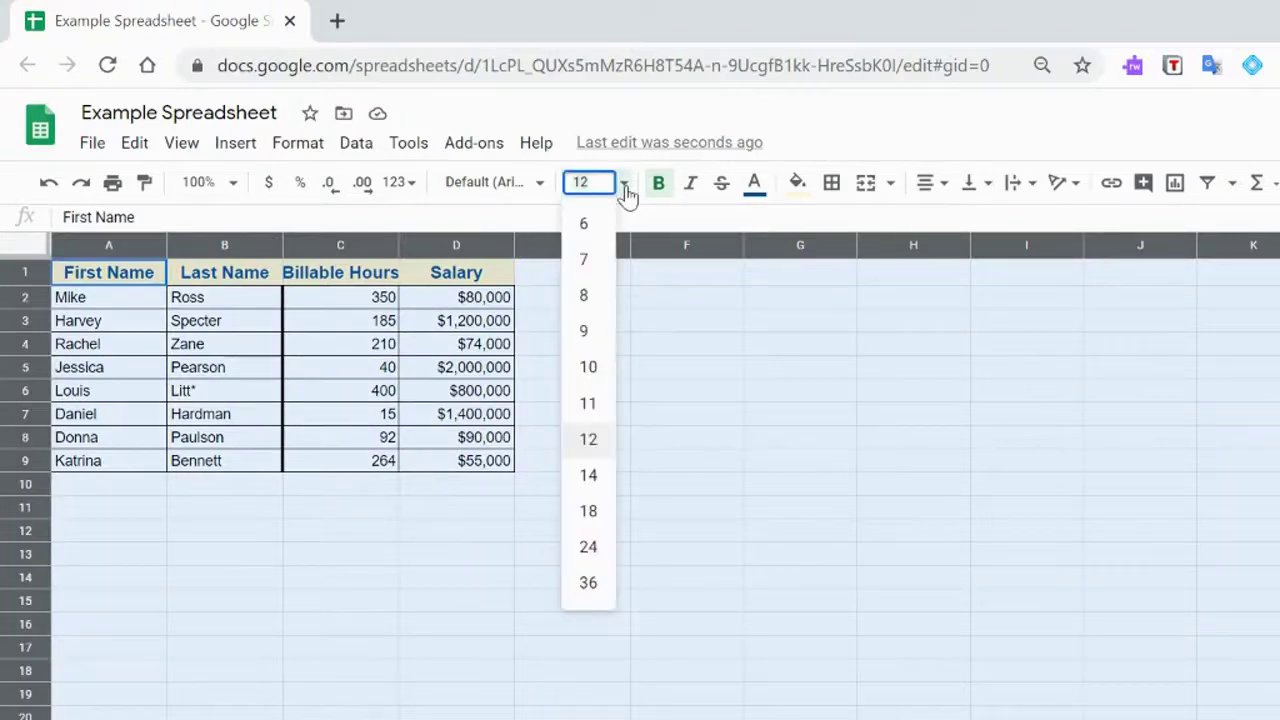
pyautogui.click(590, 478)
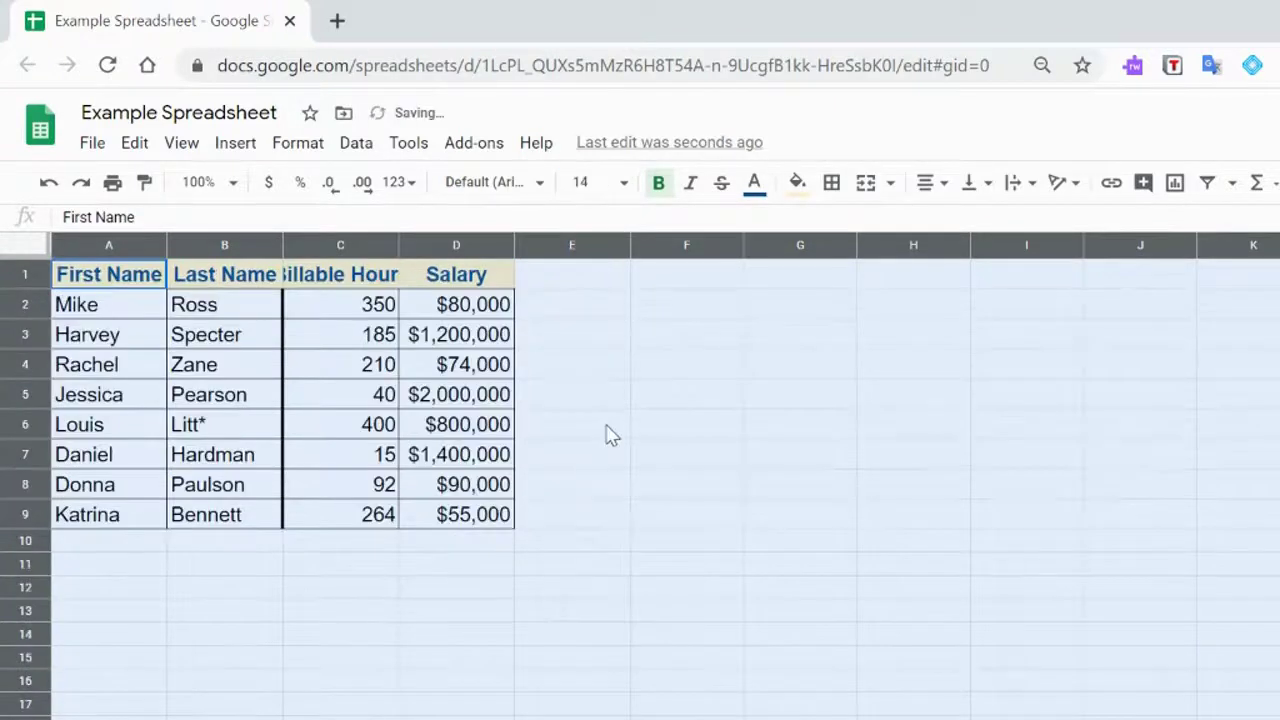
pyautogui.click(607, 433)
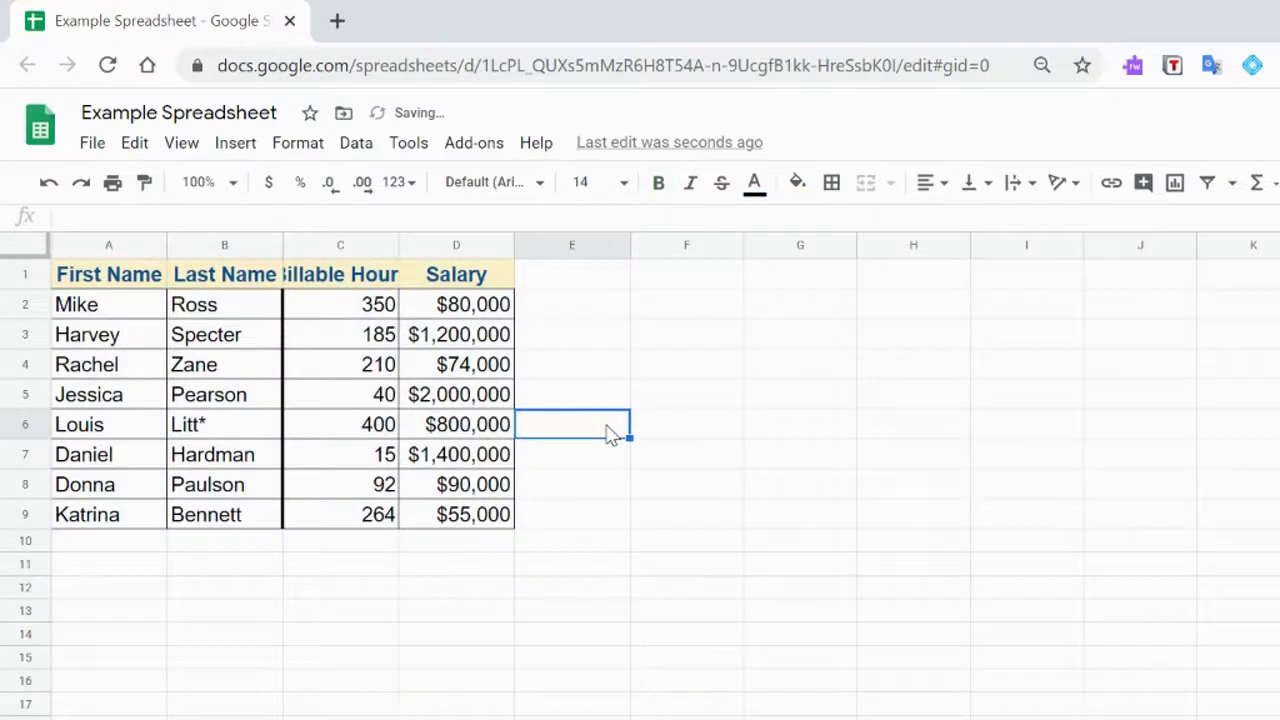
# Fit the Billable Hours column's width to its contents, and do the same for columns A through D together.
pyautogui.click(316, 276)
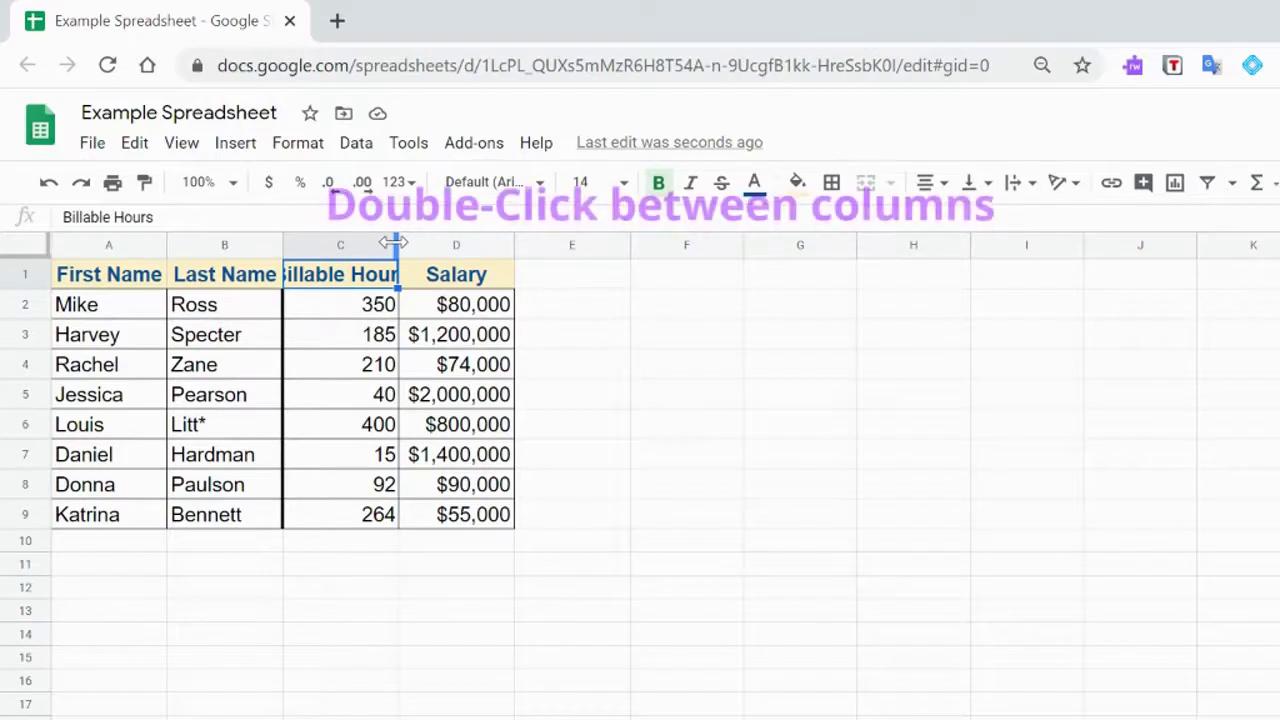
pyautogui.doubleClick(397, 243)
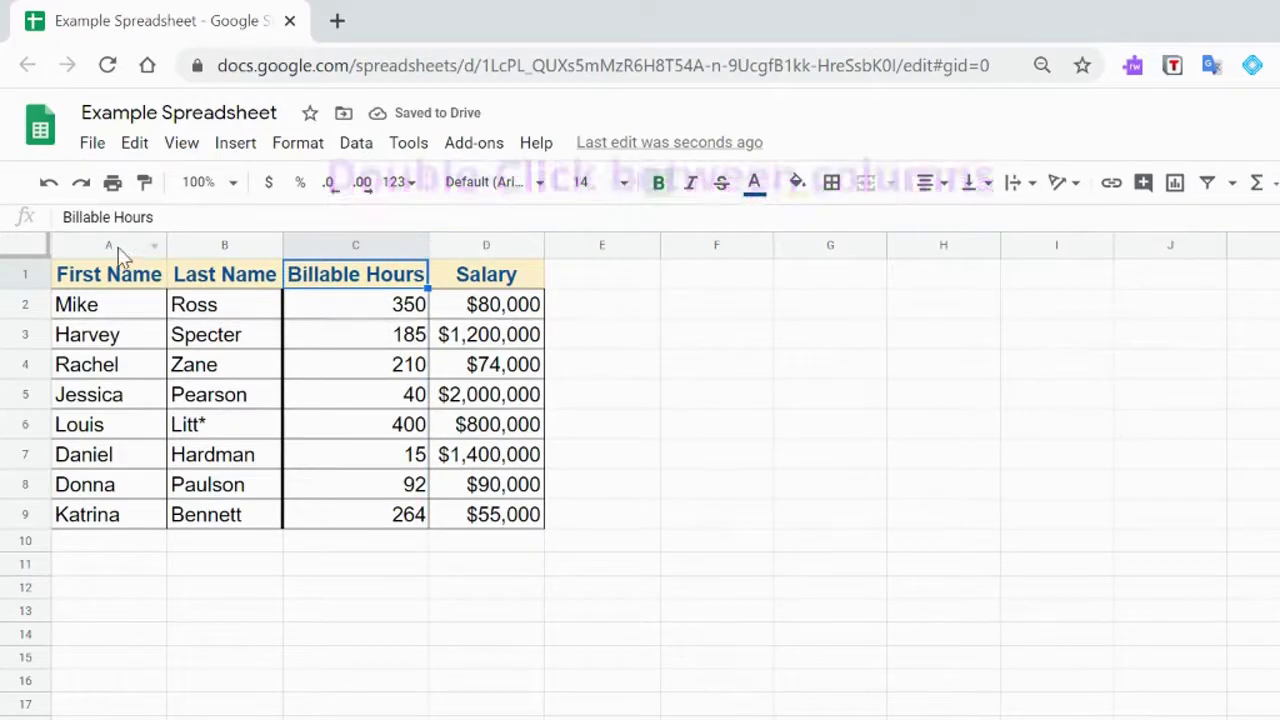
pyautogui.moveTo(118, 255); pyautogui.dragTo(558, 244)
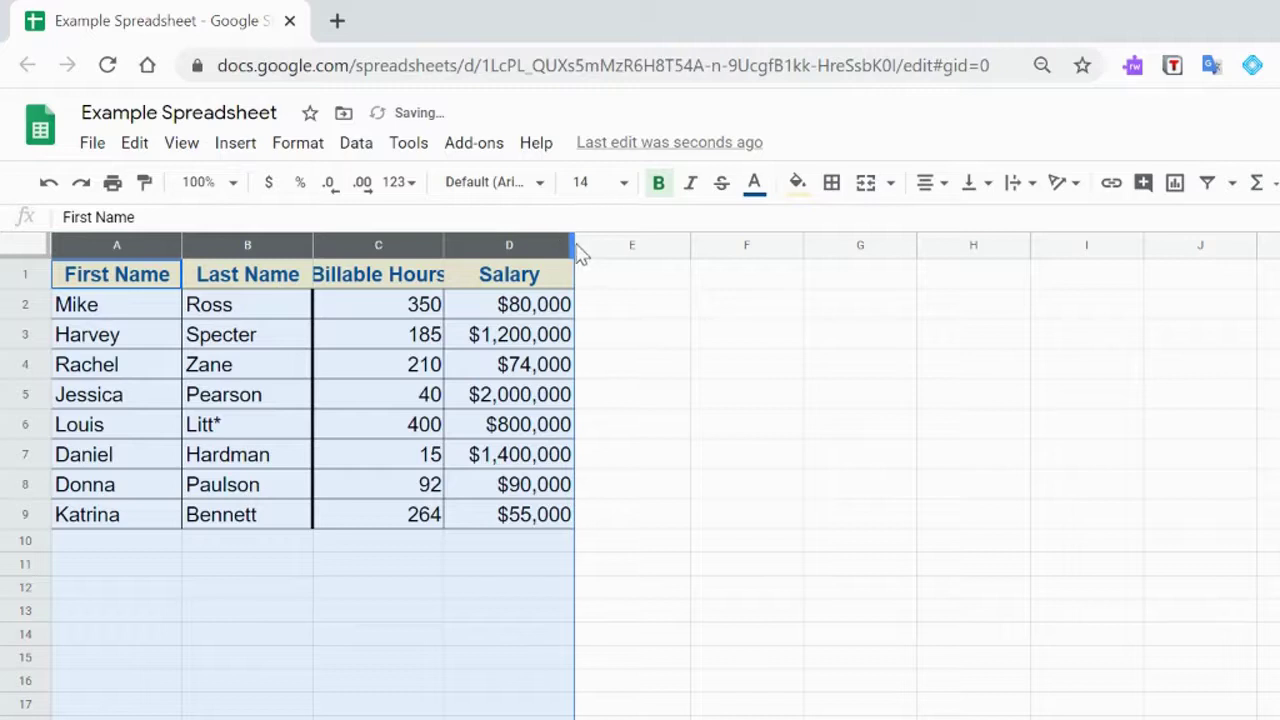
pyautogui.doubleClick(441, 245)
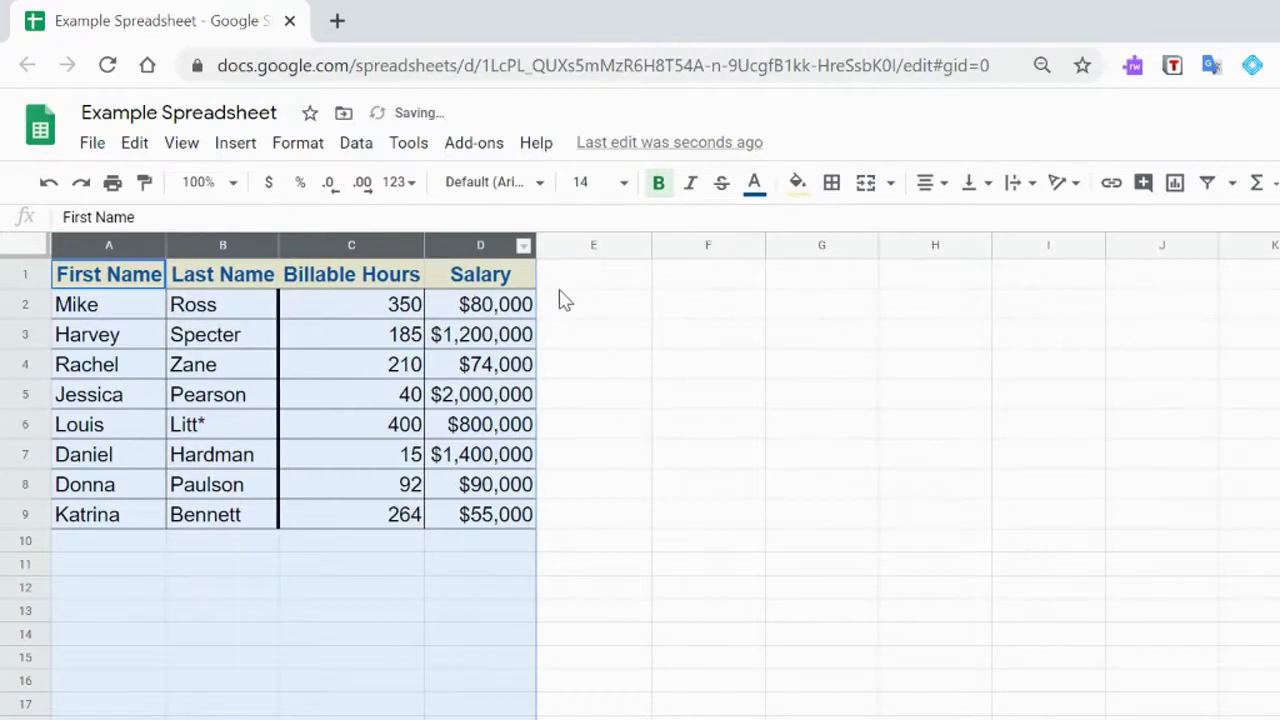
pyautogui.click(706, 279)
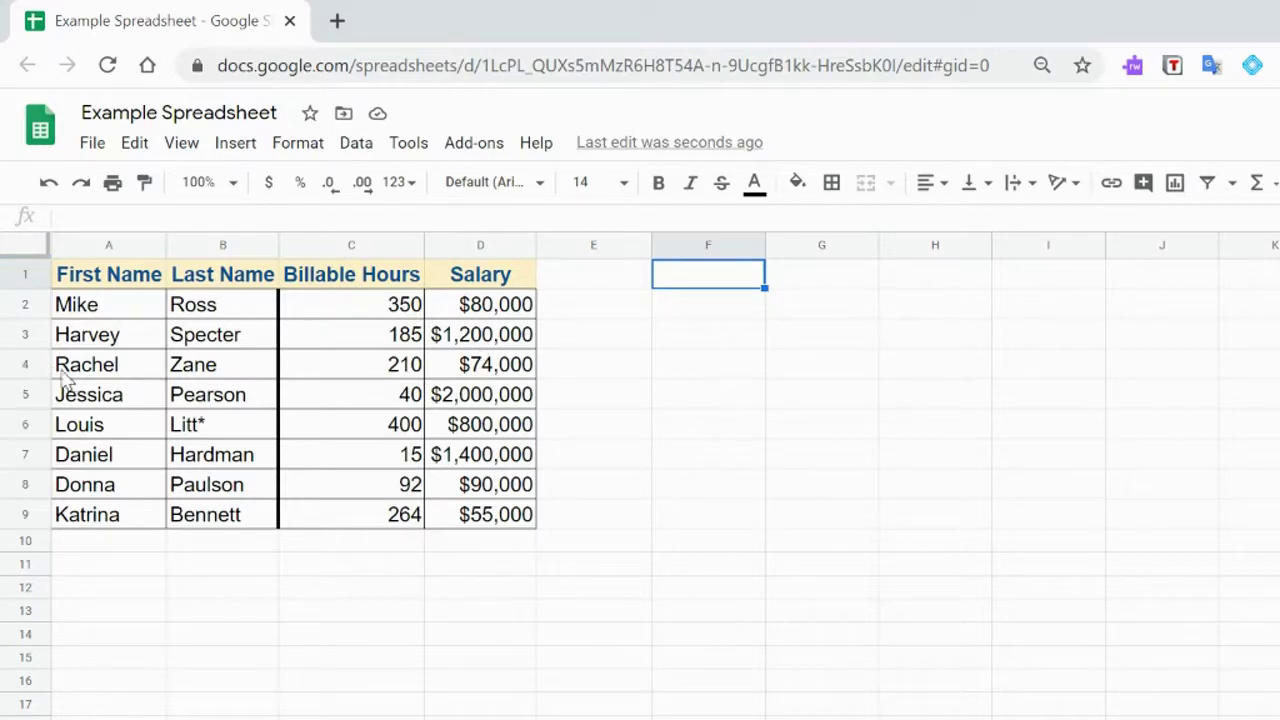
pyautogui.click(22, 364)
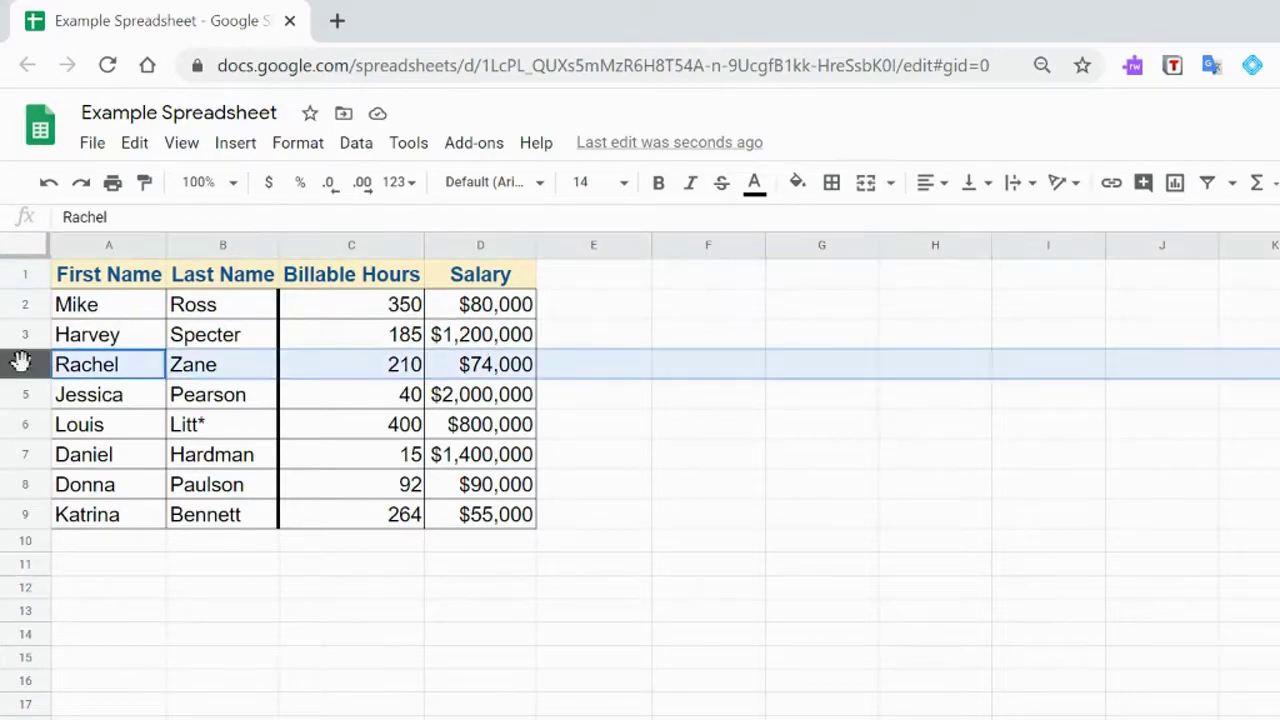
pyautogui.rightClick(22, 362)
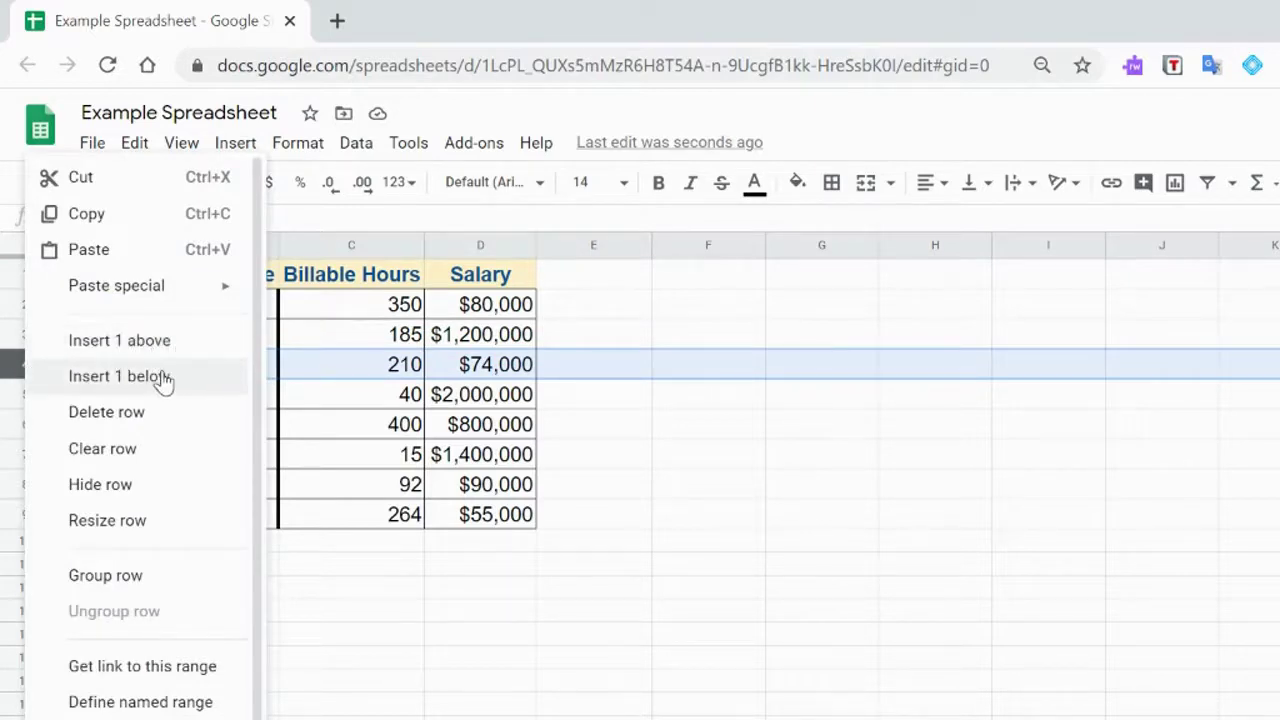
pyautogui.click(314, 368)
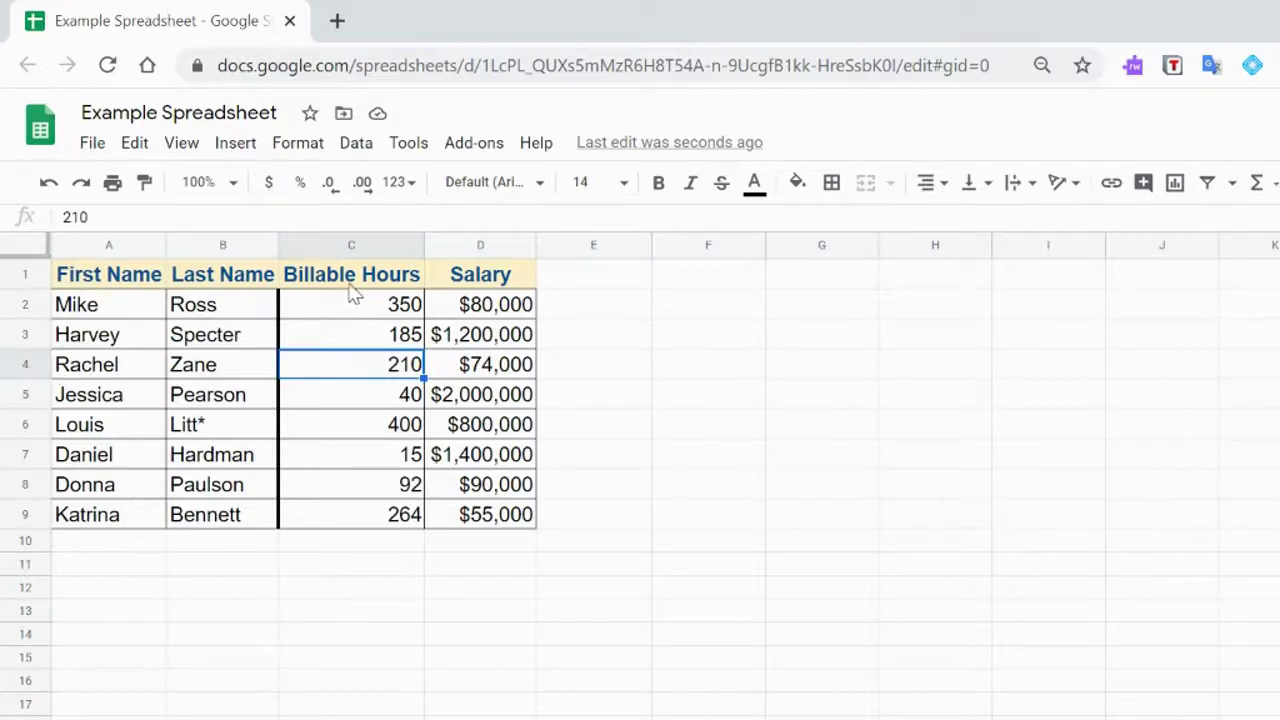
# Insert one blank column to the right of the Billable Hours column.
pyautogui.click(354, 244)
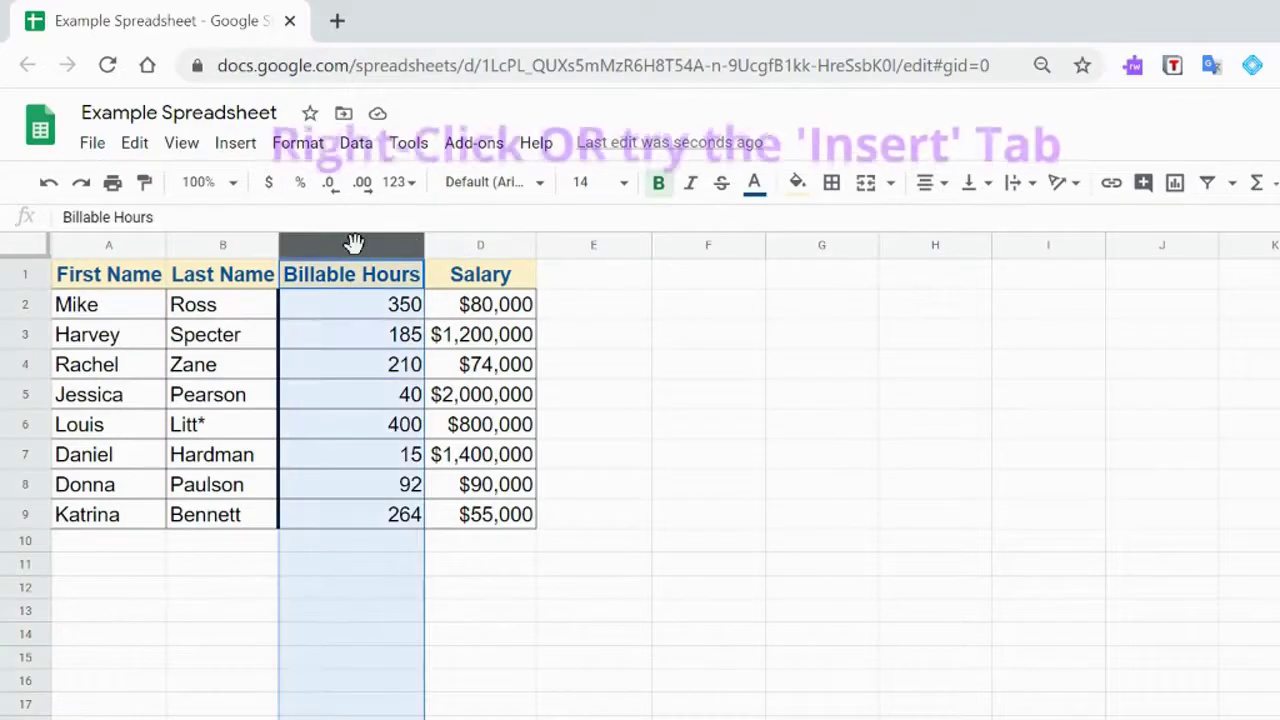
pyautogui.rightClick(362, 250)
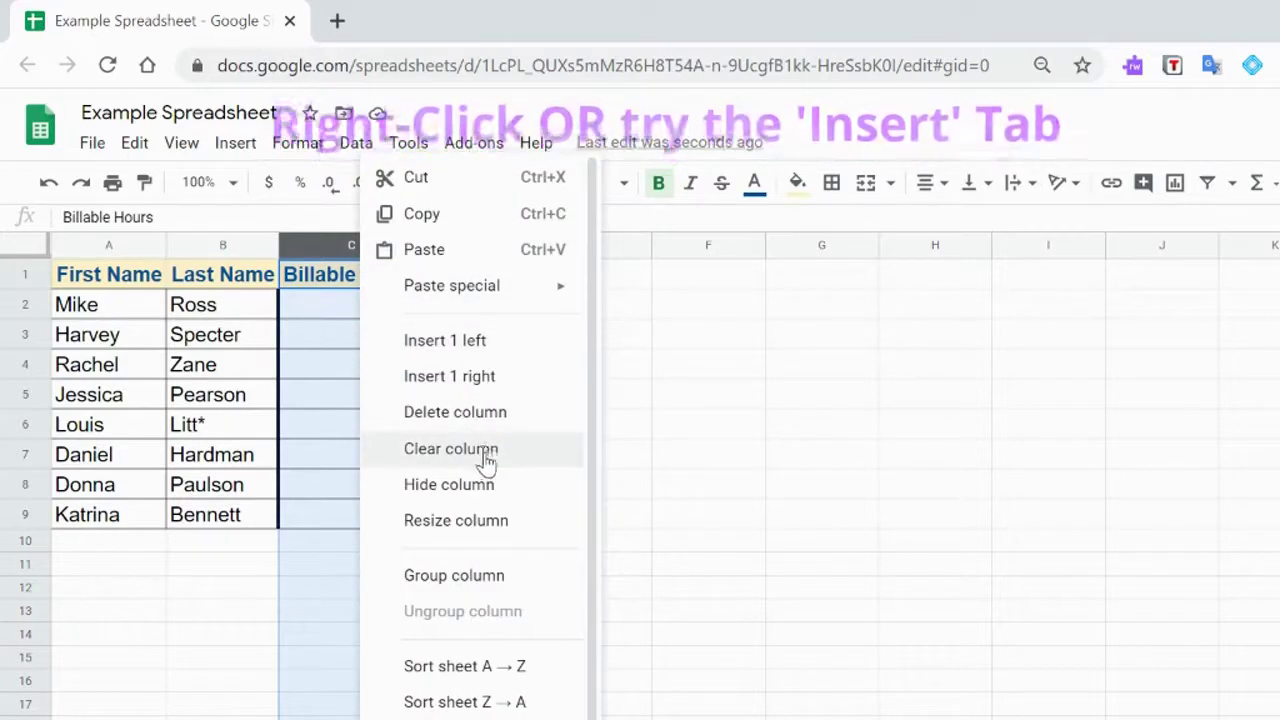
pyautogui.click(502, 385)
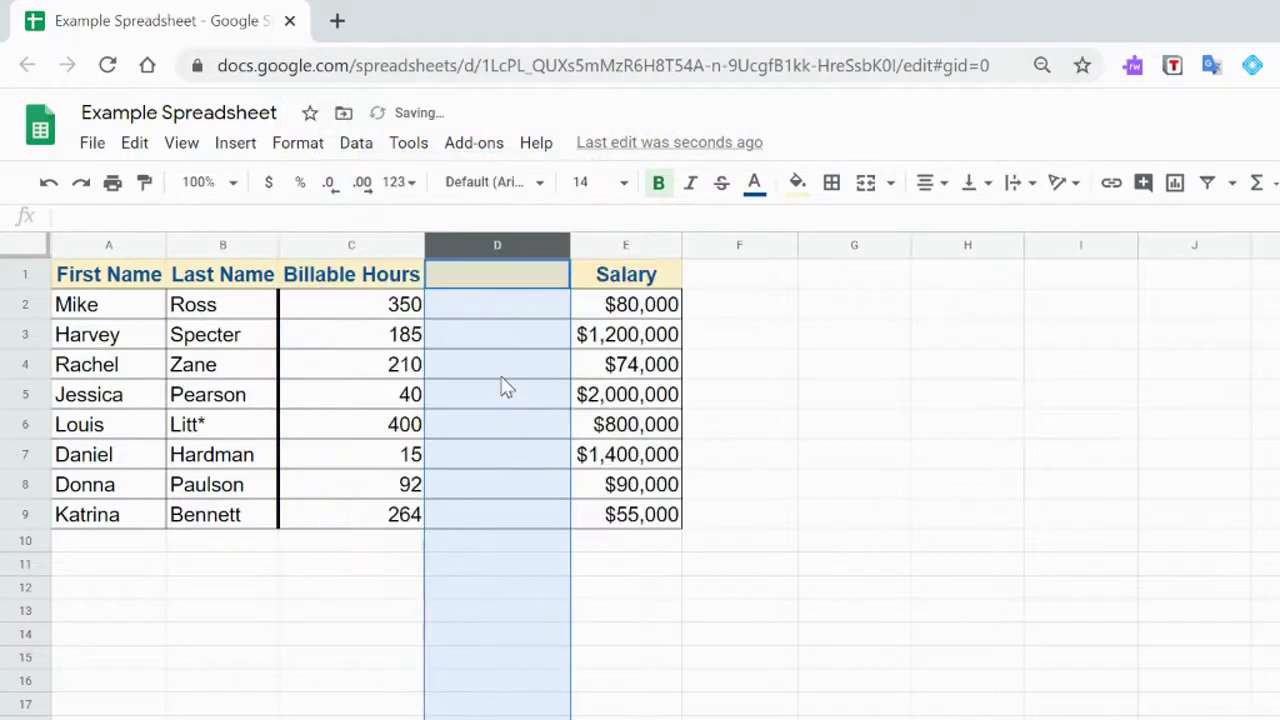
# Enter the header "Date Hired" in D1 and paste the copied hire dates from D2 downward.
pyautogui.click(493, 285)
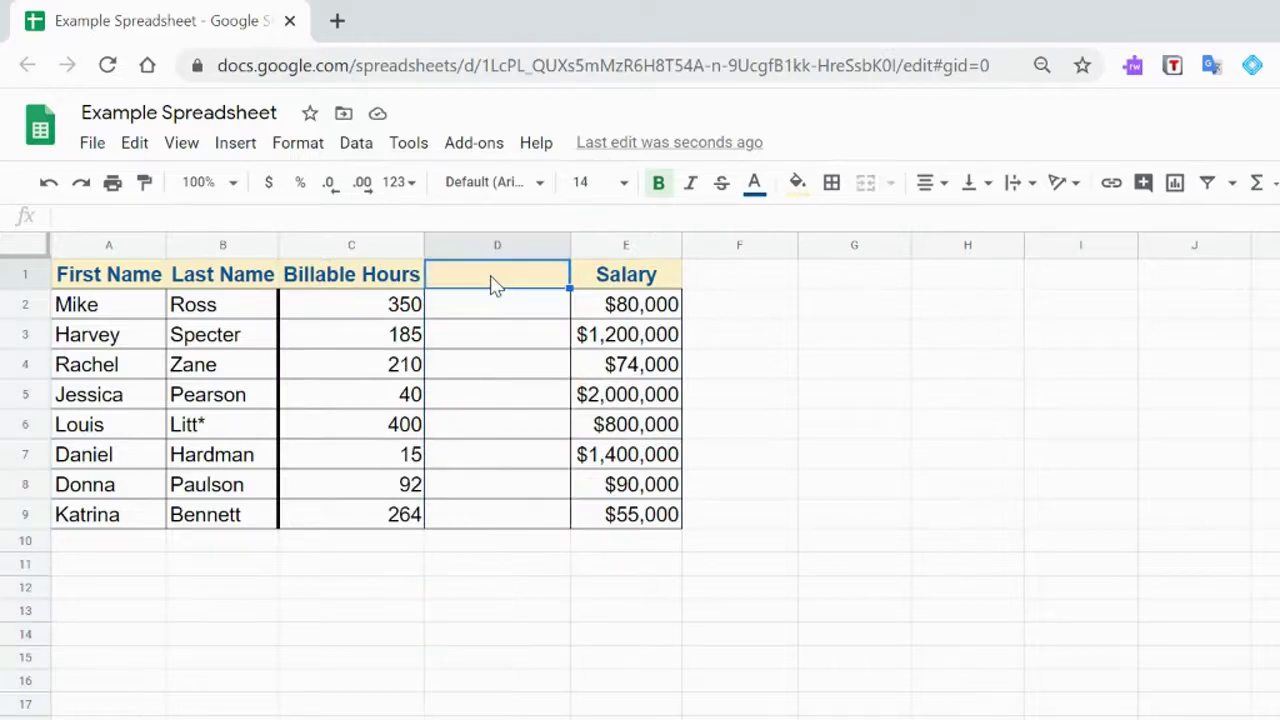
pyautogui.write('Date Hired')
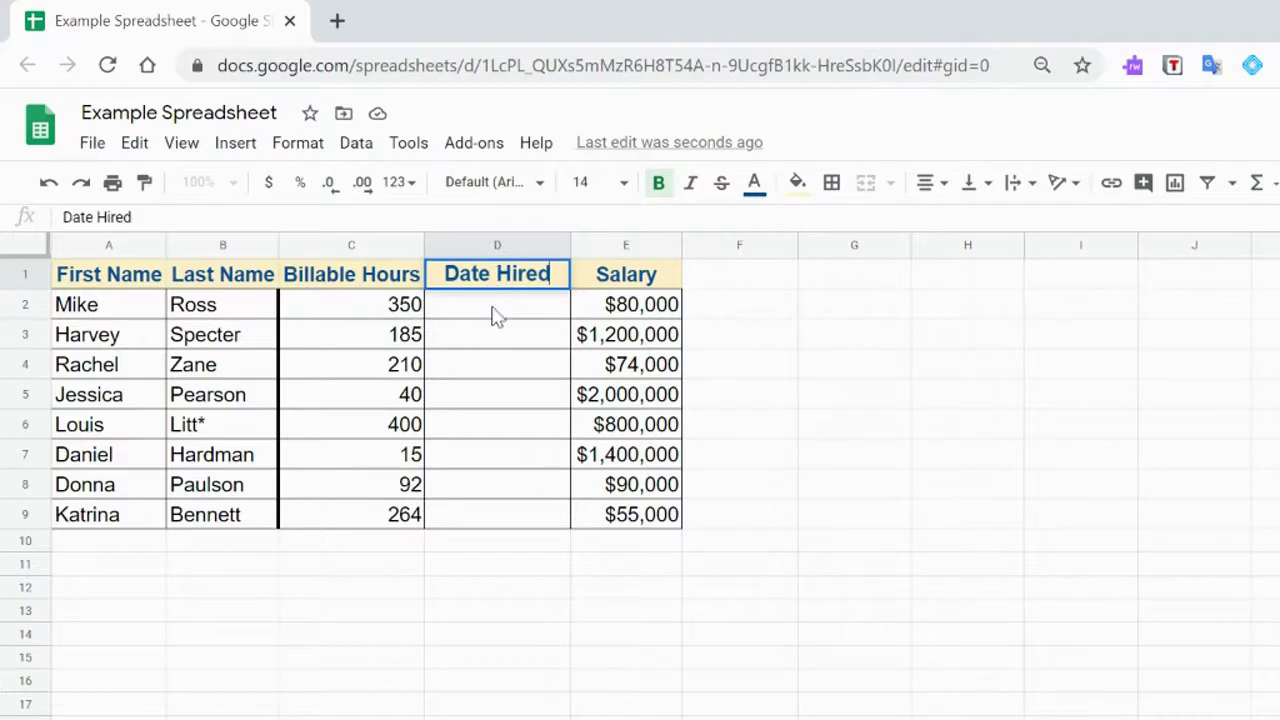
pyautogui.press('Return')
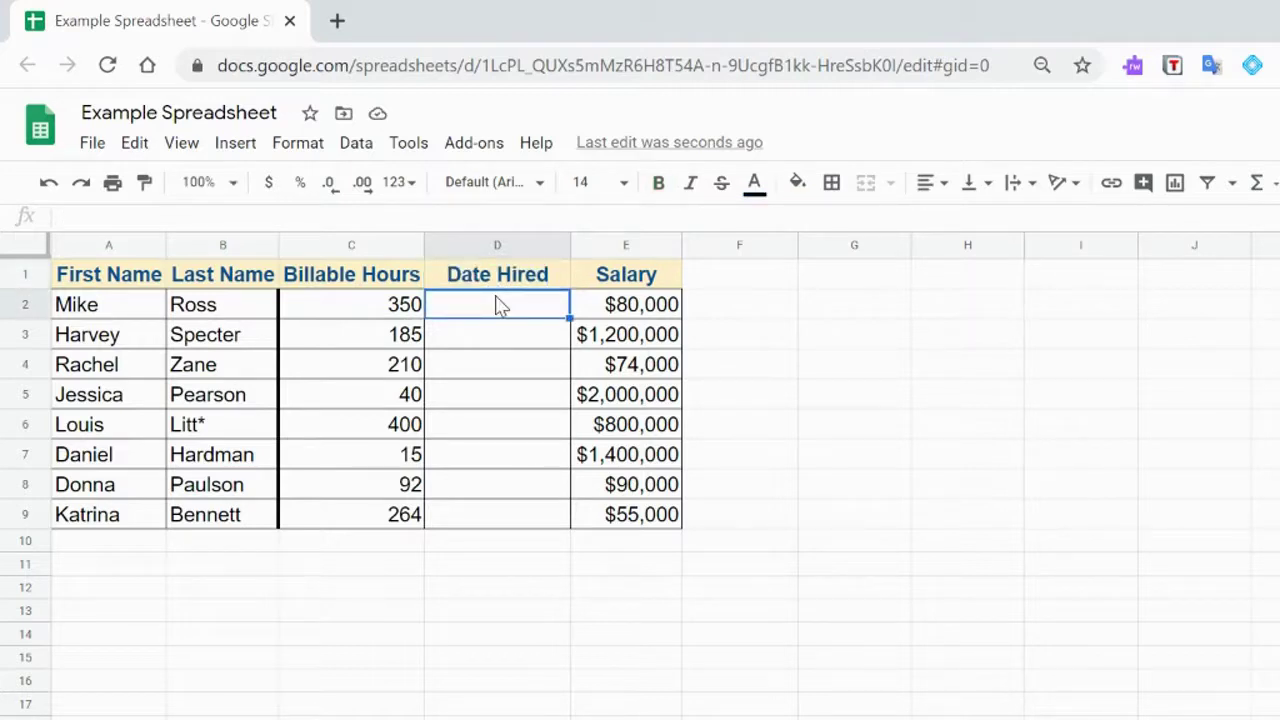
pyautogui.hotkey('ctrl', 'v')
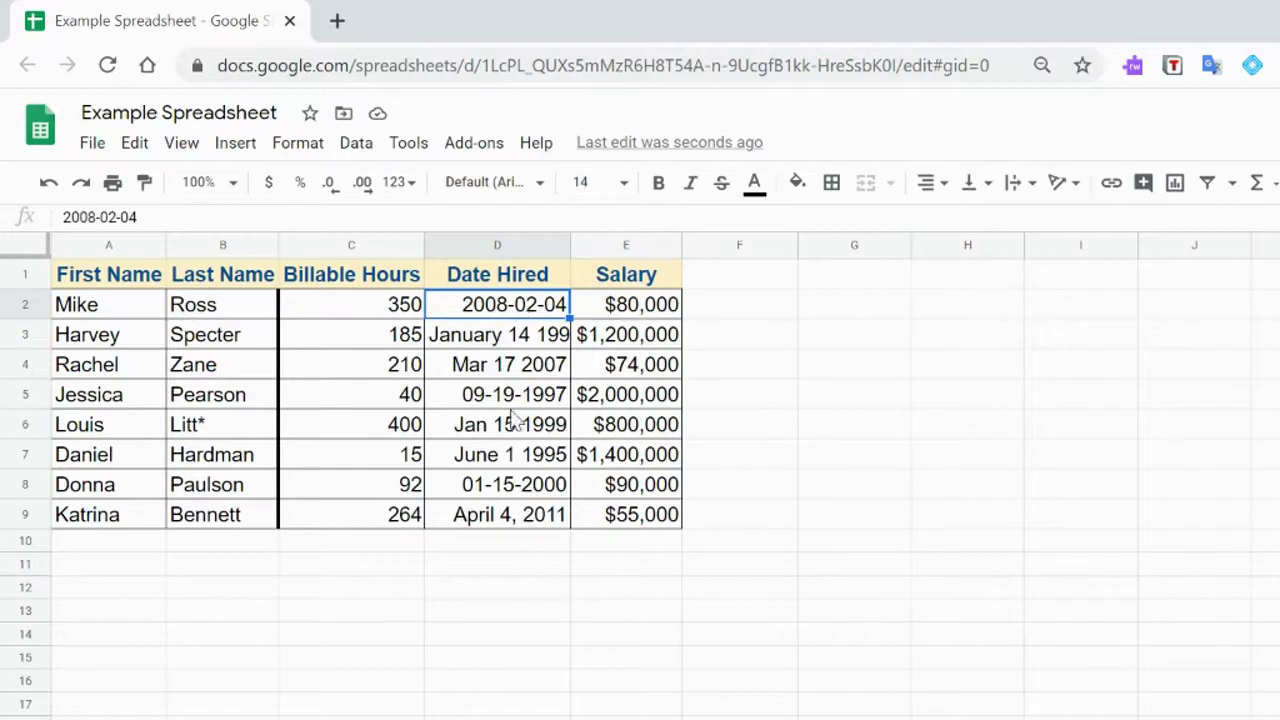
# Apply the Date number format to the hire dates in D2:D9.
pyautogui.click(520, 340)
pyautogui.moveTo(522, 310); pyautogui.dragTo(530, 525)
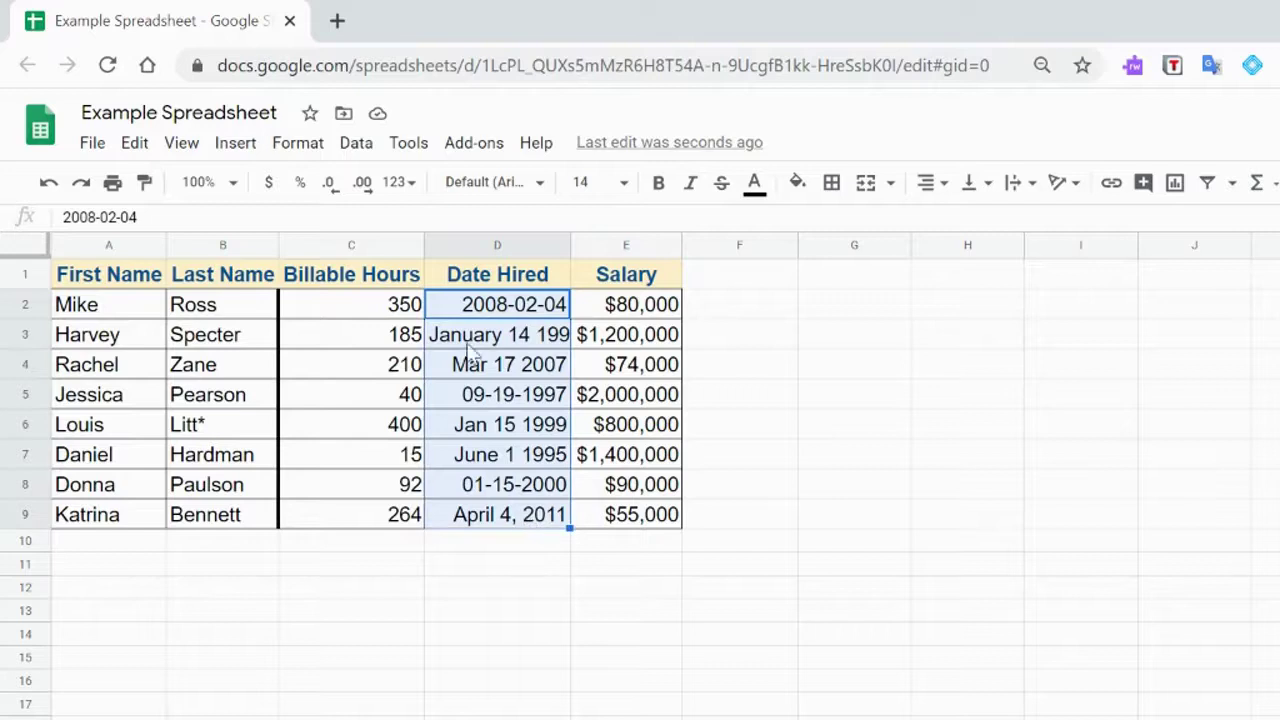
pyautogui.click(408, 184)
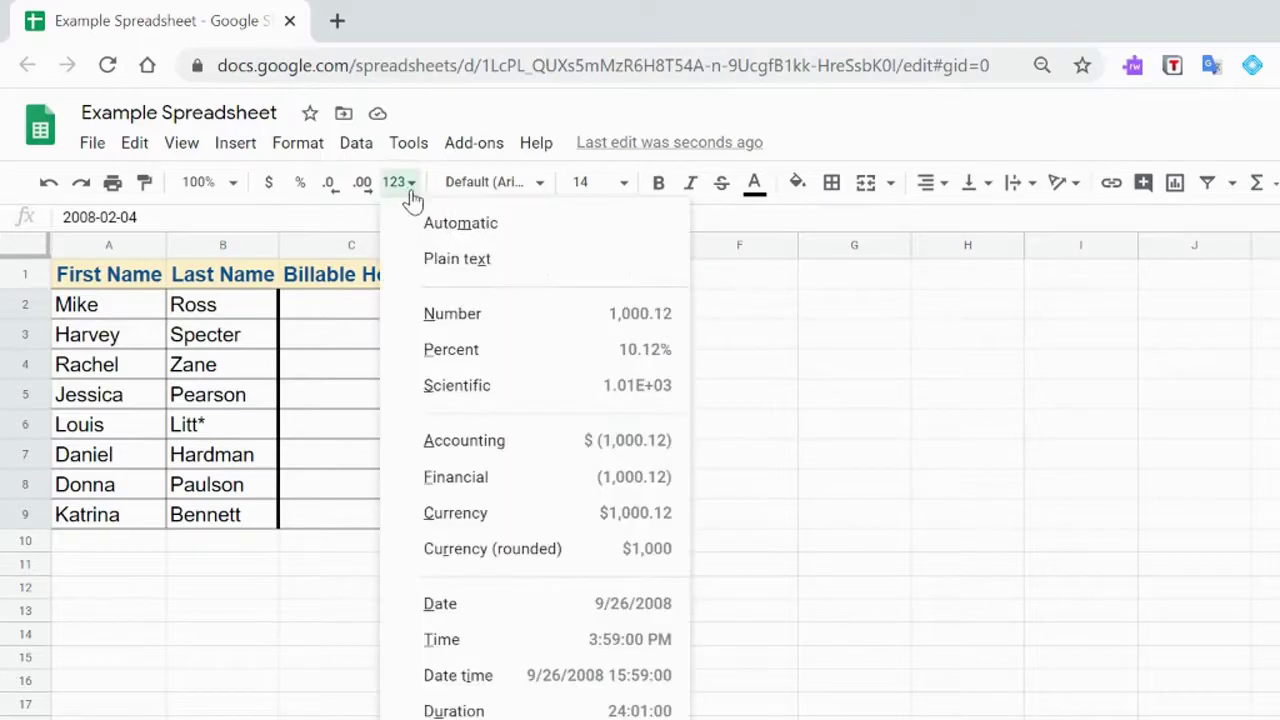
pyautogui.click(503, 605)
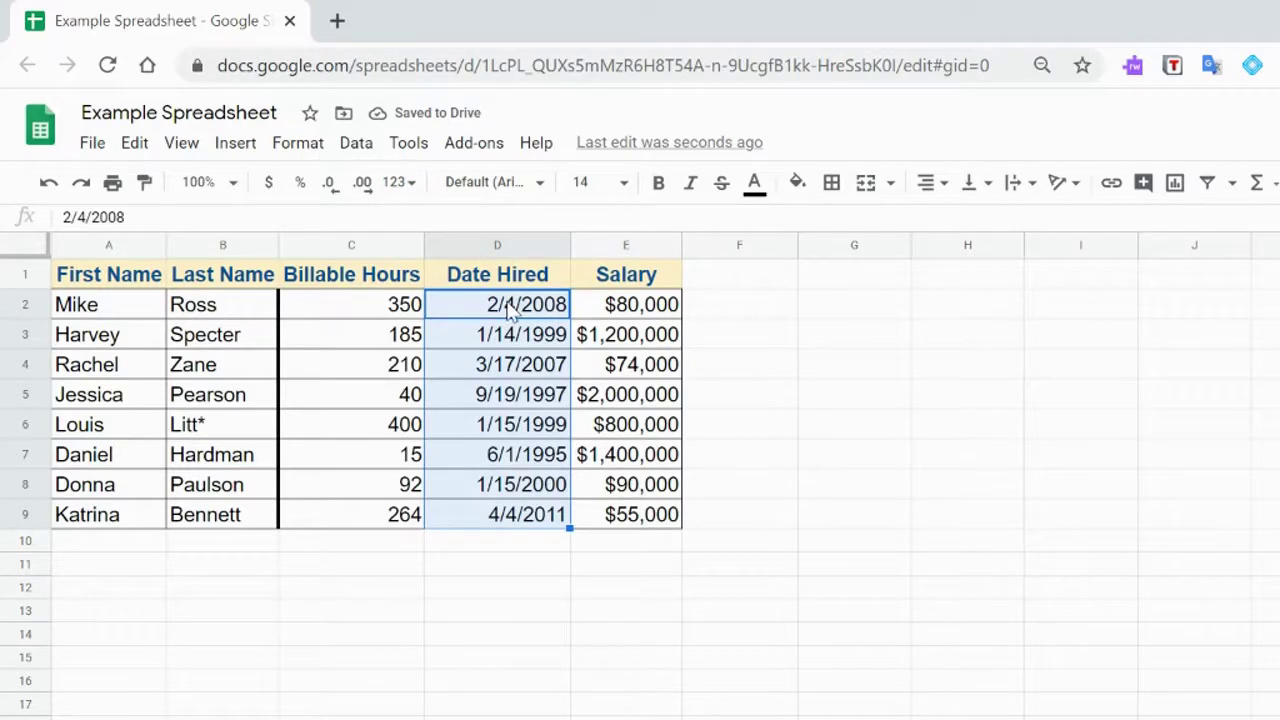
pyautogui.click(760, 314)
pyautogui.click(757, 277)
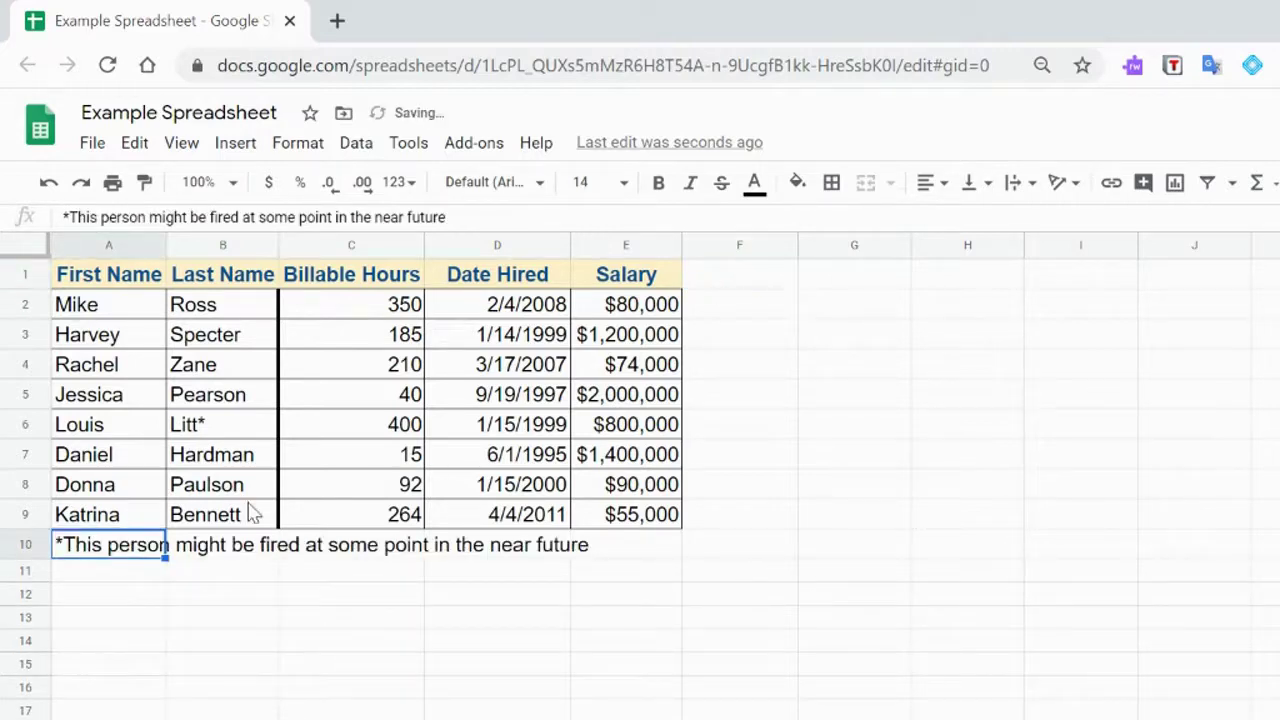
# Copy the footnote from A10 and paste it into F2.
pyautogui.click(114, 575)
pyautogui.click(114, 552)
pyautogui.click(756, 313)
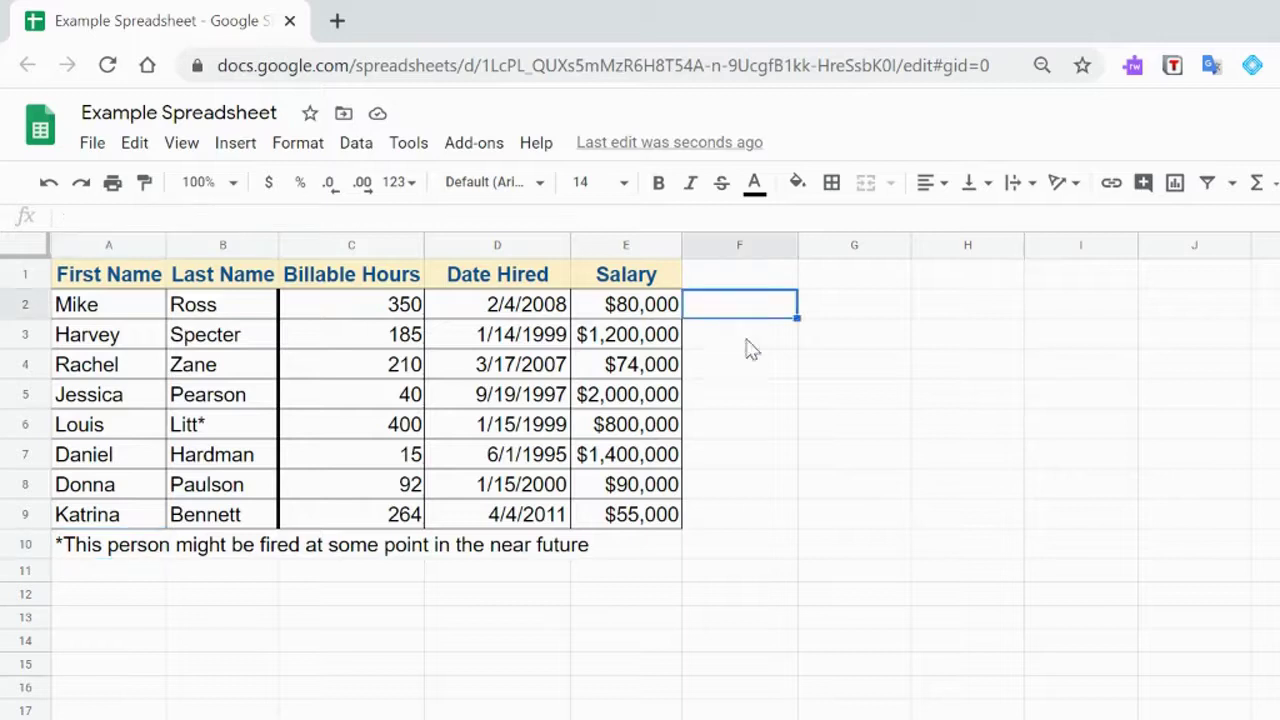
pyautogui.click(112, 550)
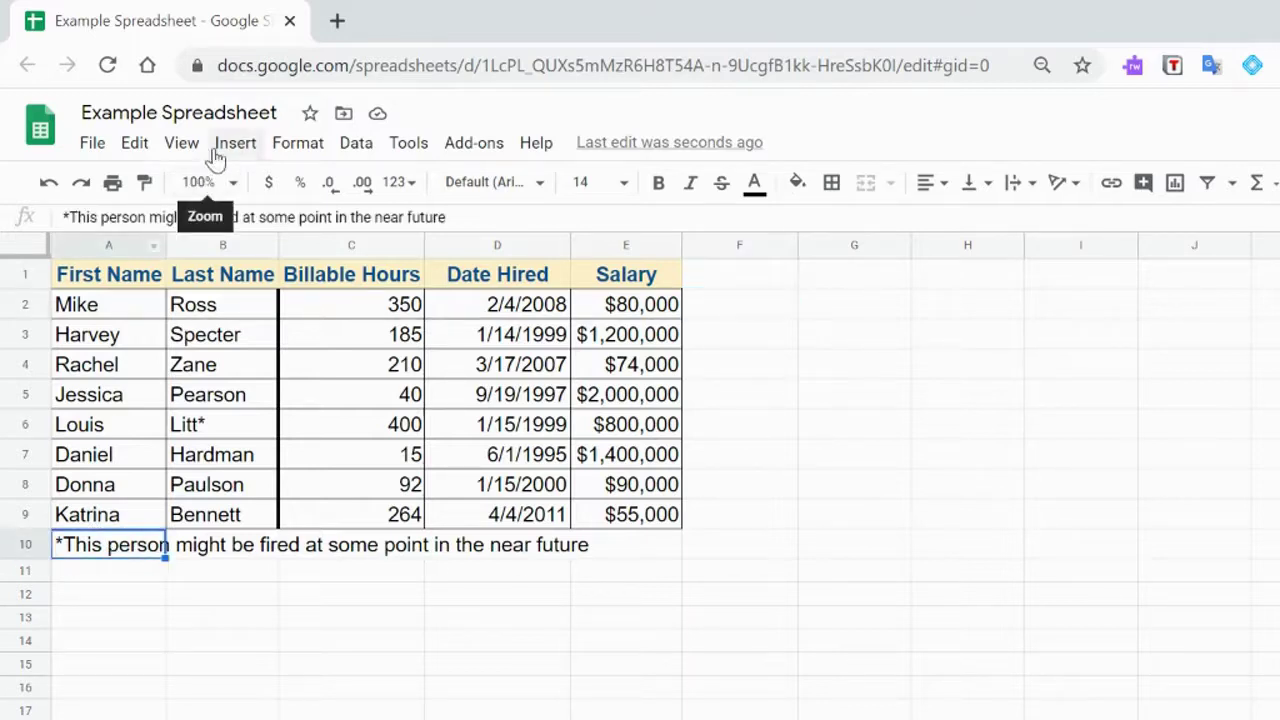
pyautogui.click(134, 150)
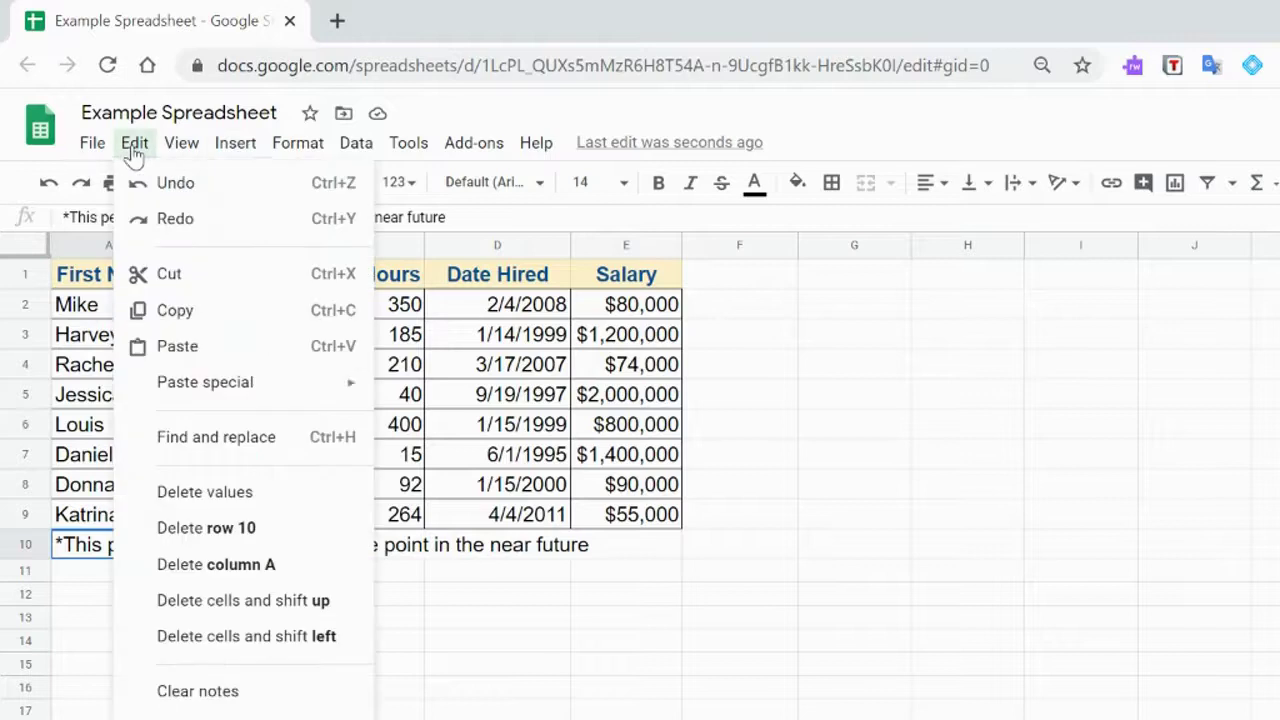
pyautogui.click(175, 311)
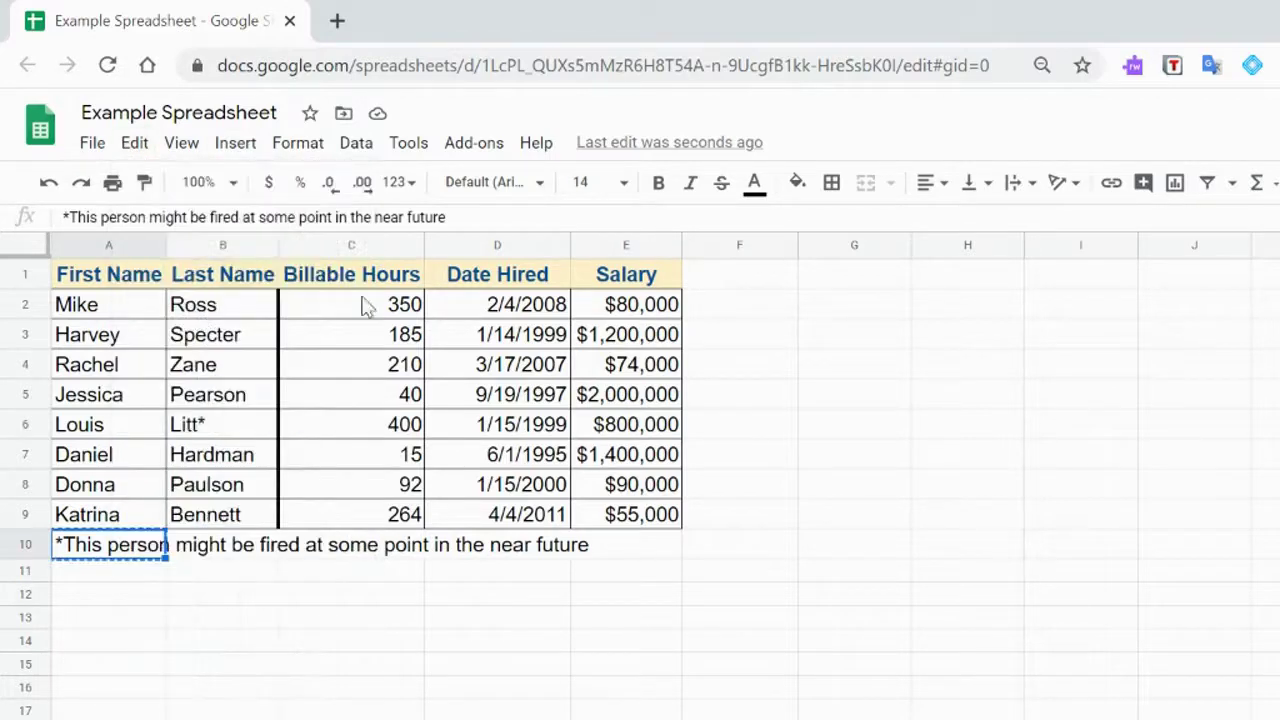
pyautogui.click(724, 312)
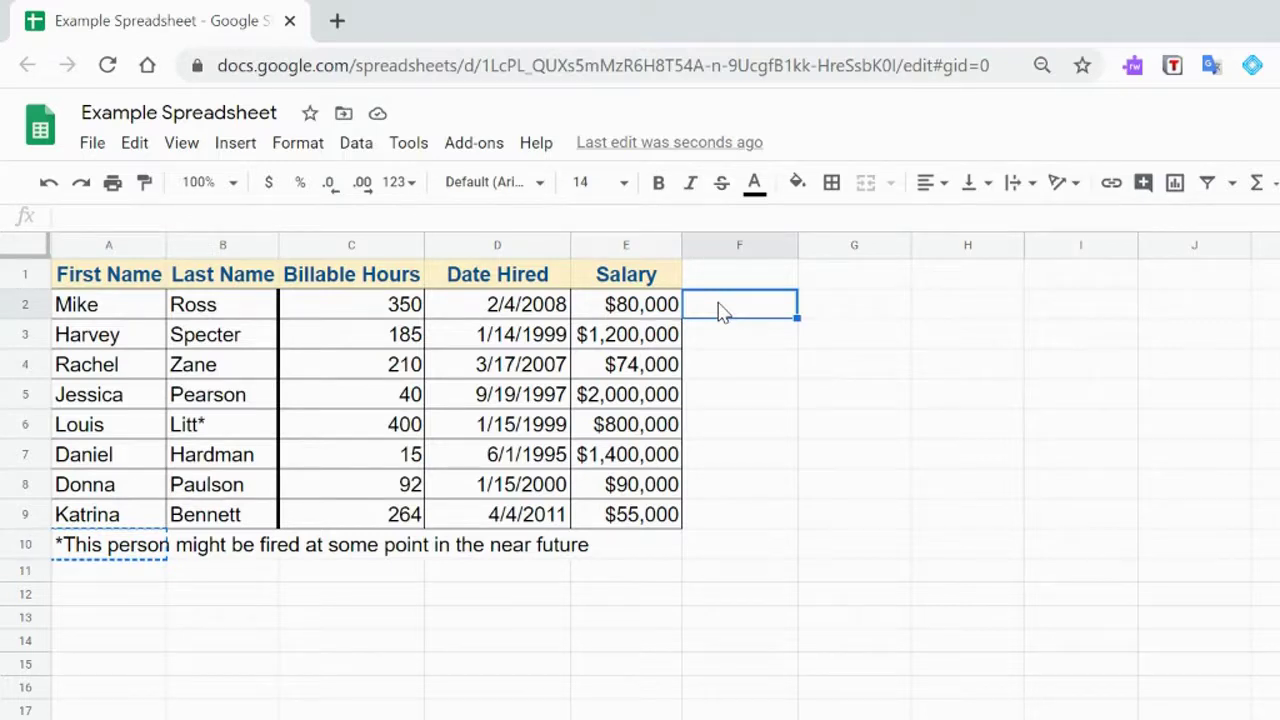
pyautogui.hotkey('ctrl', 'v')
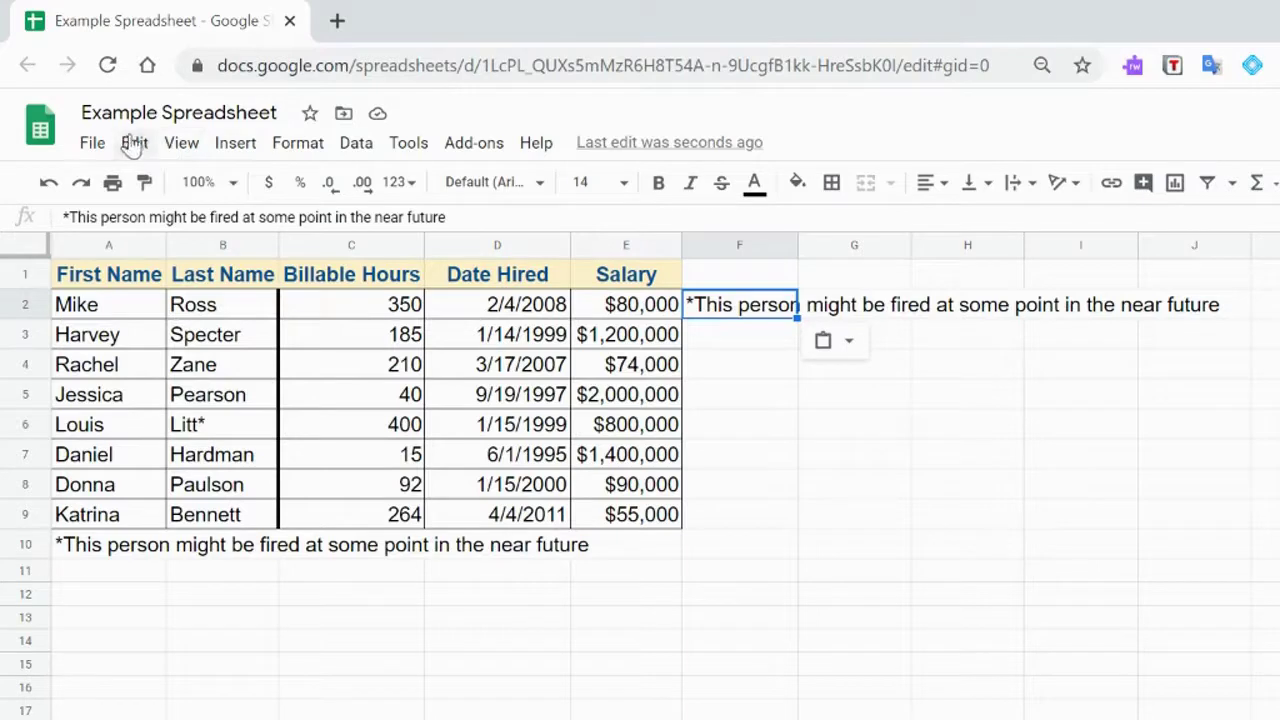
# Move the footnote from A10 to F2 by cutting and pasting it.
pyautogui.click(92, 540)
pyautogui.click(136, 145)
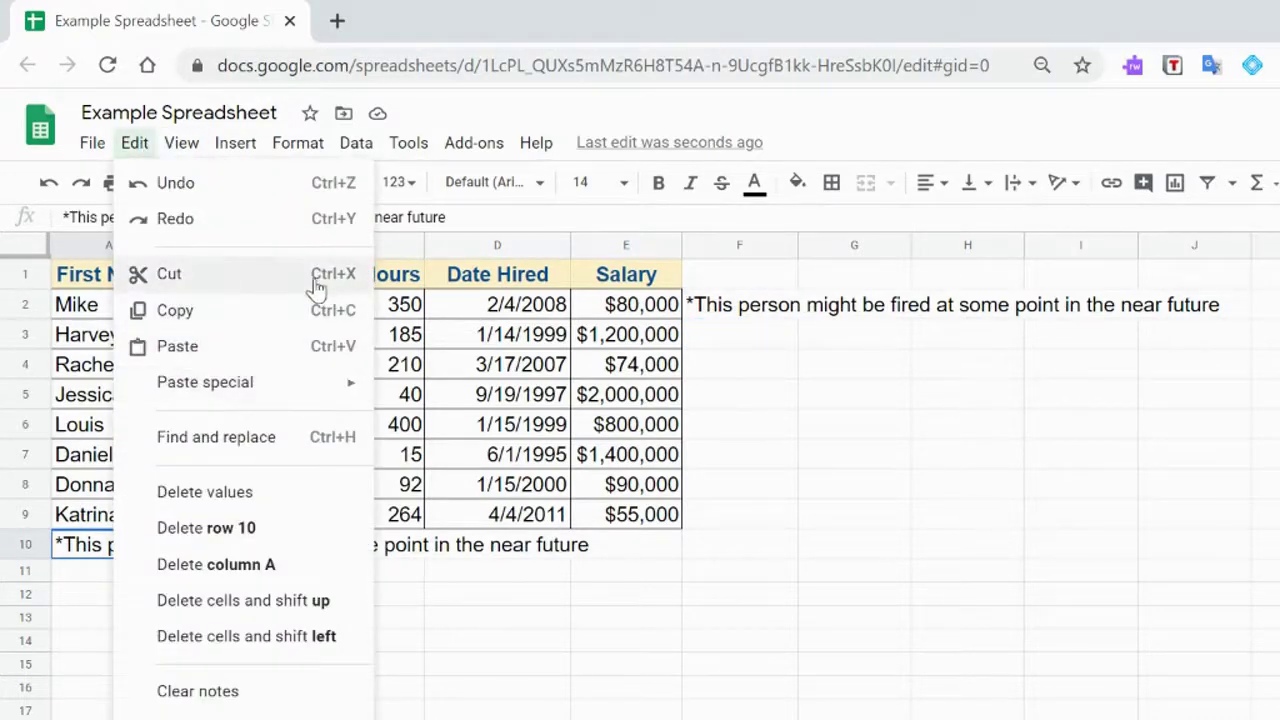
pyautogui.click(98, 544)
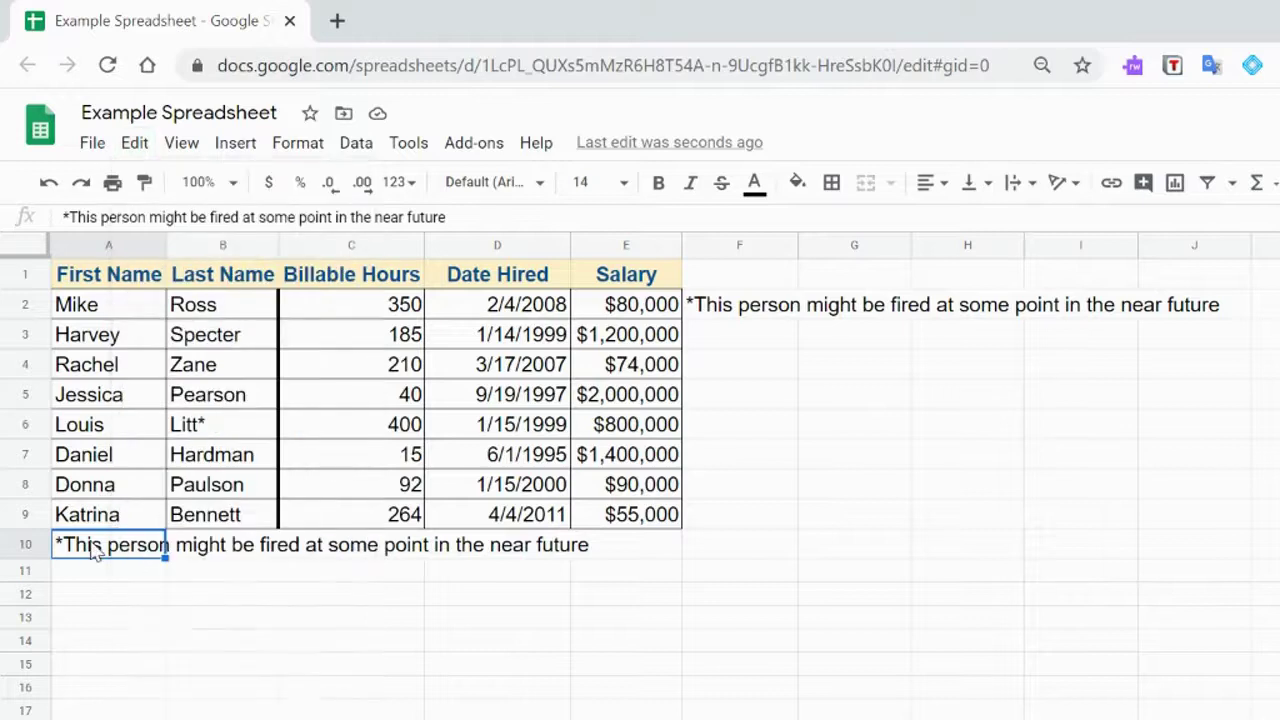
pyautogui.hotkey('ctrl', 'c')
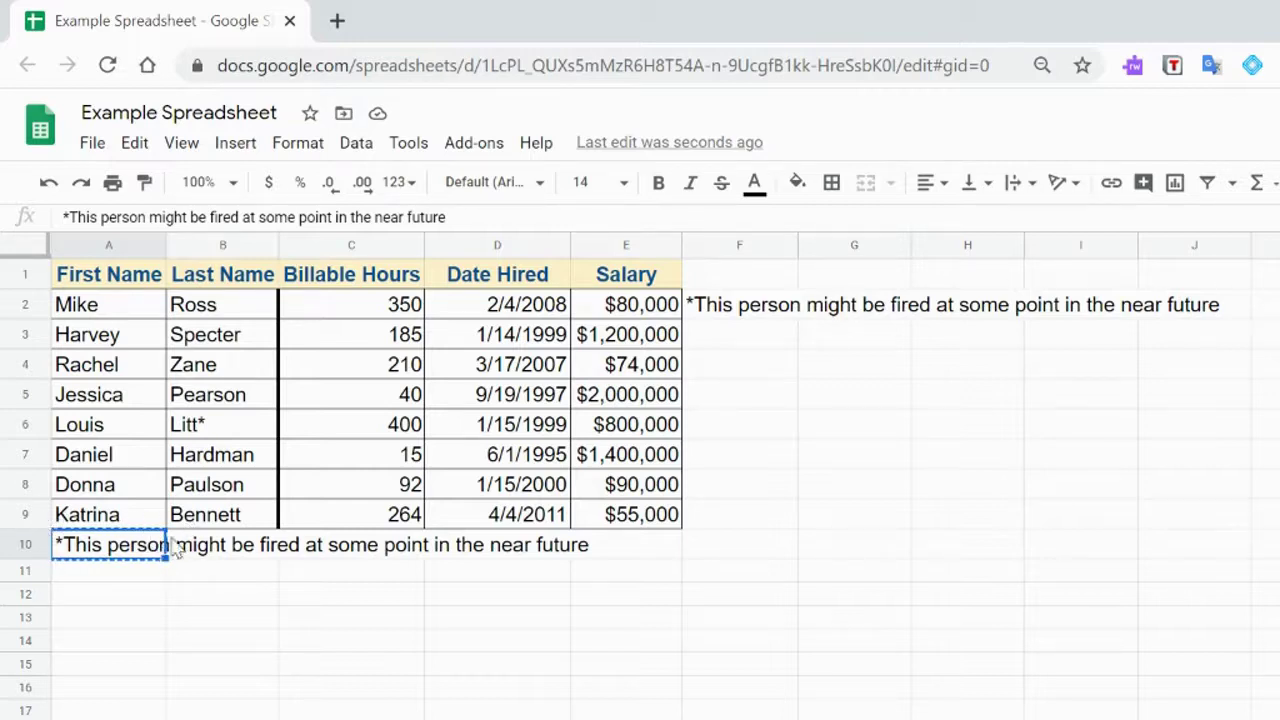
pyautogui.click(754, 314)
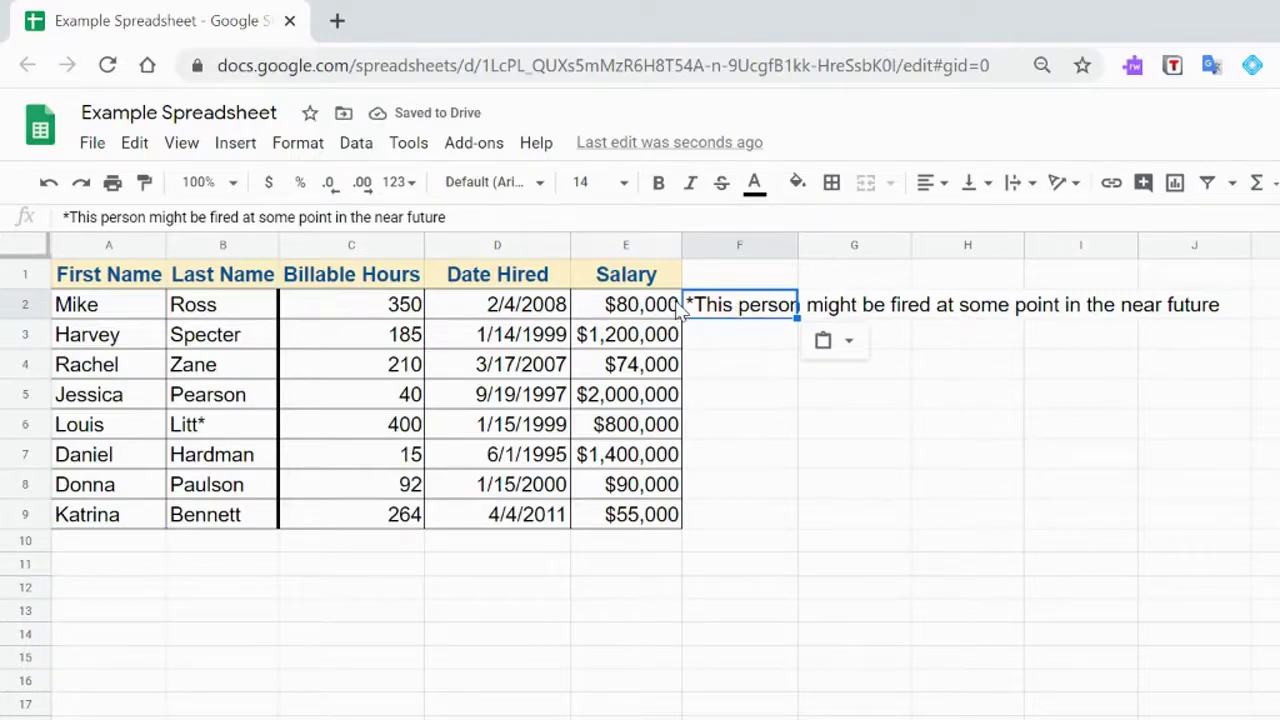
pyautogui.click(717, 305)
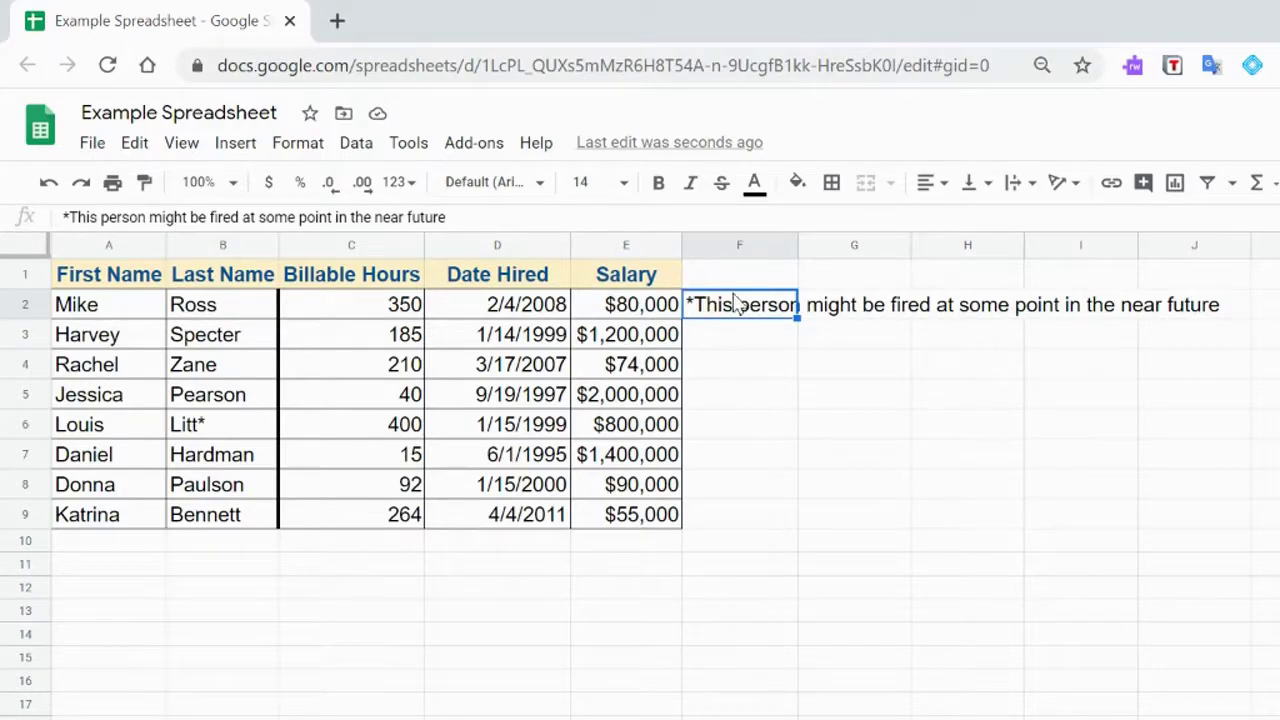
pyautogui.click(790, 342)
pyautogui.click(745, 312)
pyautogui.hotkey('ctrl', 'c')
pyautogui.moveTo(680, 290); pyautogui.dragTo(757, 318)
# Cut the salary in E4 and paste it over the salary in E7.
pyautogui.click(647, 368)
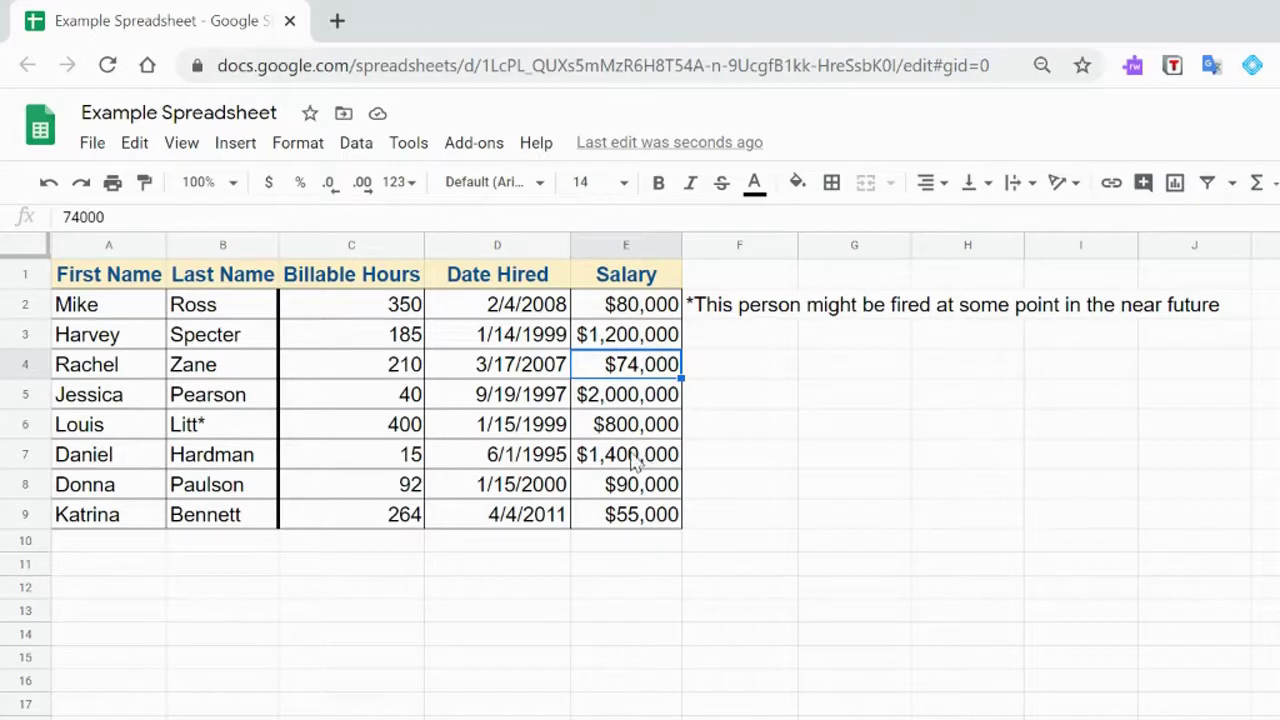
pyautogui.rightClick(624, 368)
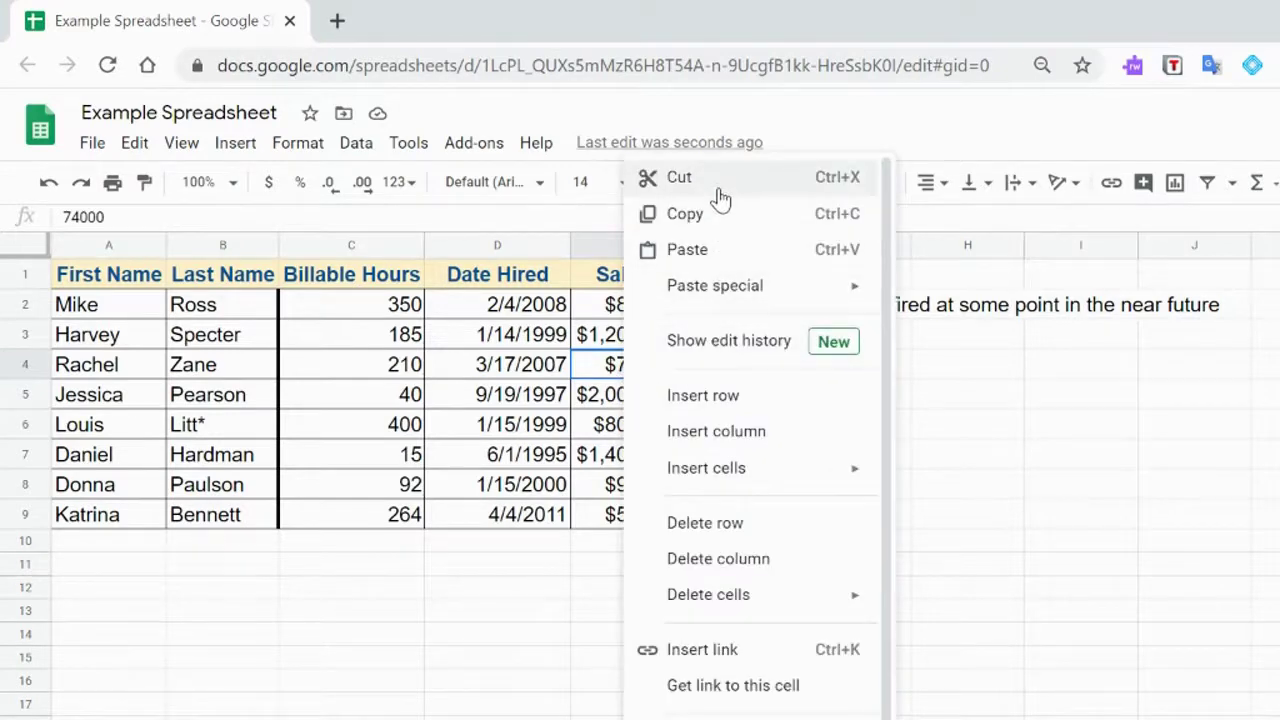
pyautogui.click(718, 190)
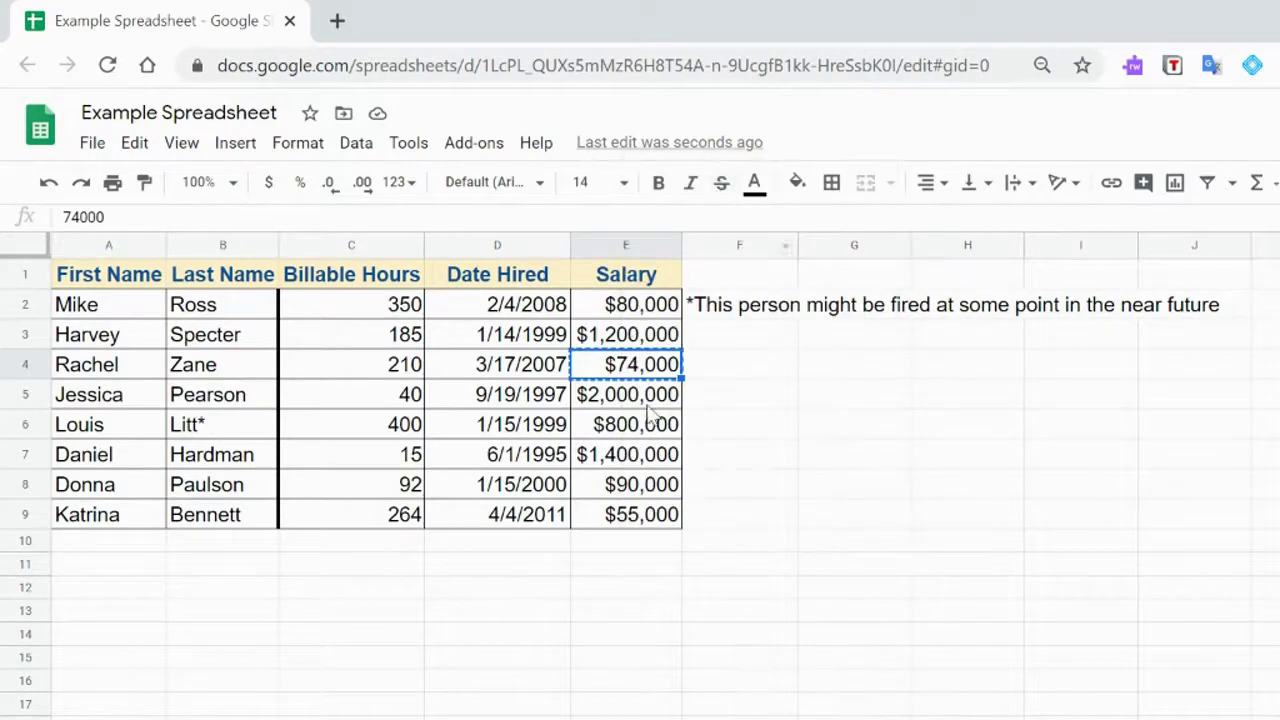
pyautogui.click(622, 462)
pyautogui.rightClick(618, 458)
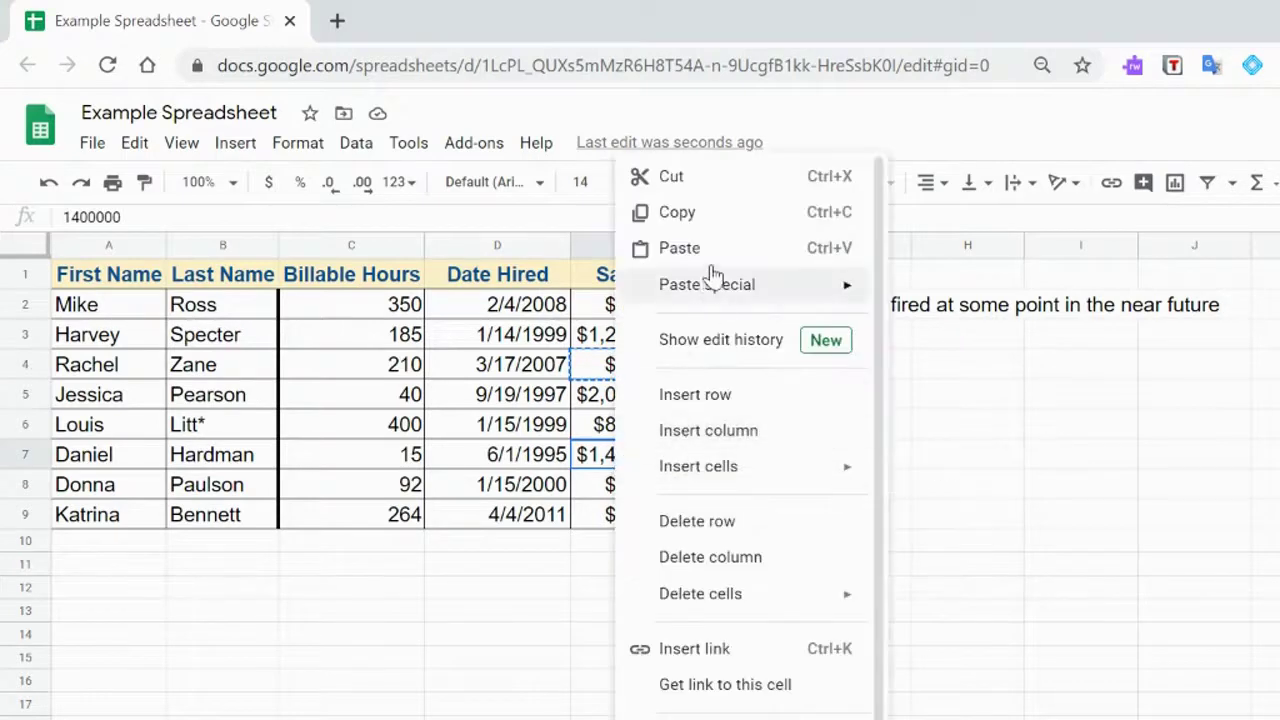
pyautogui.click(680, 248)
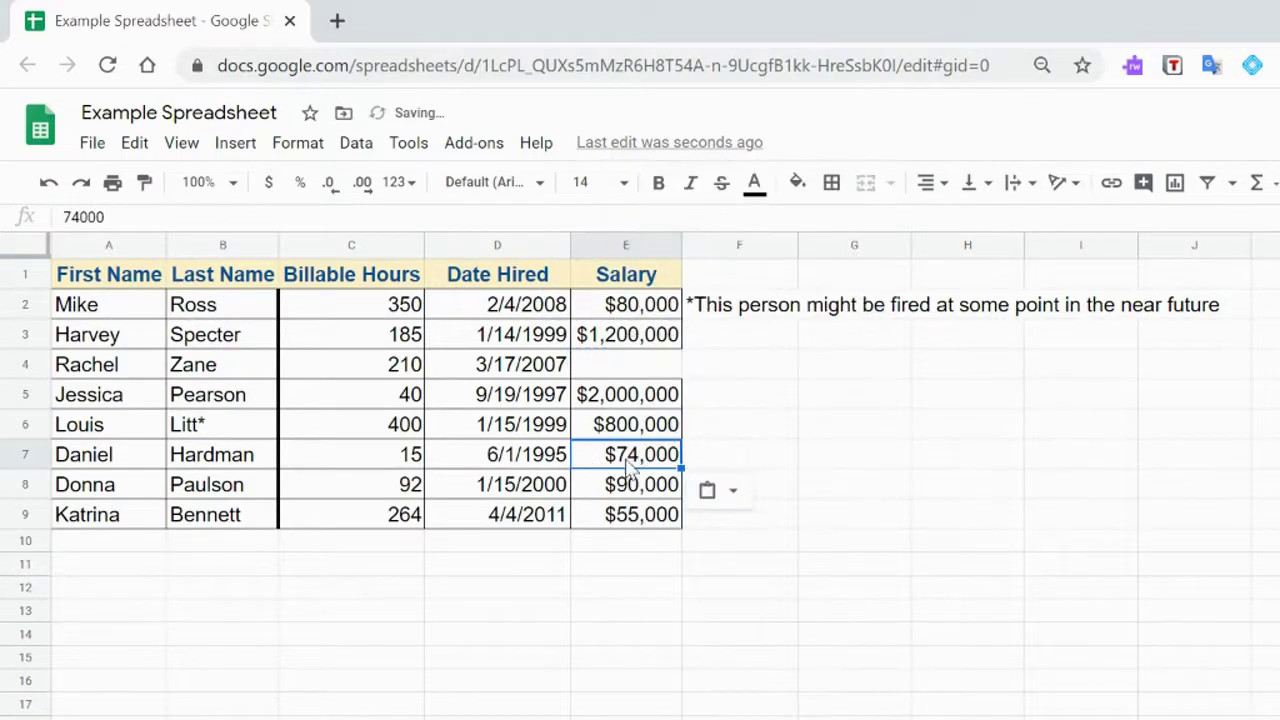
# Undo the last cut and paste in the Salary column.
pyautogui.click(632, 372)
pyautogui.click(652, 466)
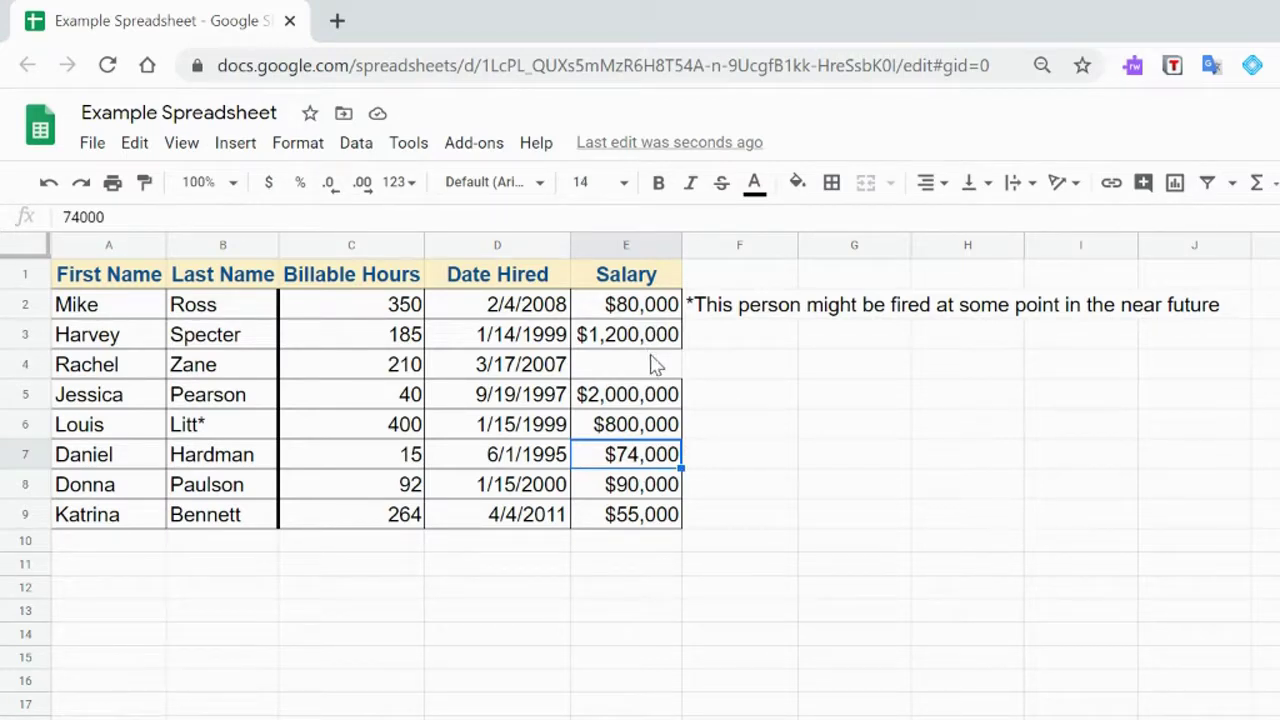
pyautogui.click(44, 182)
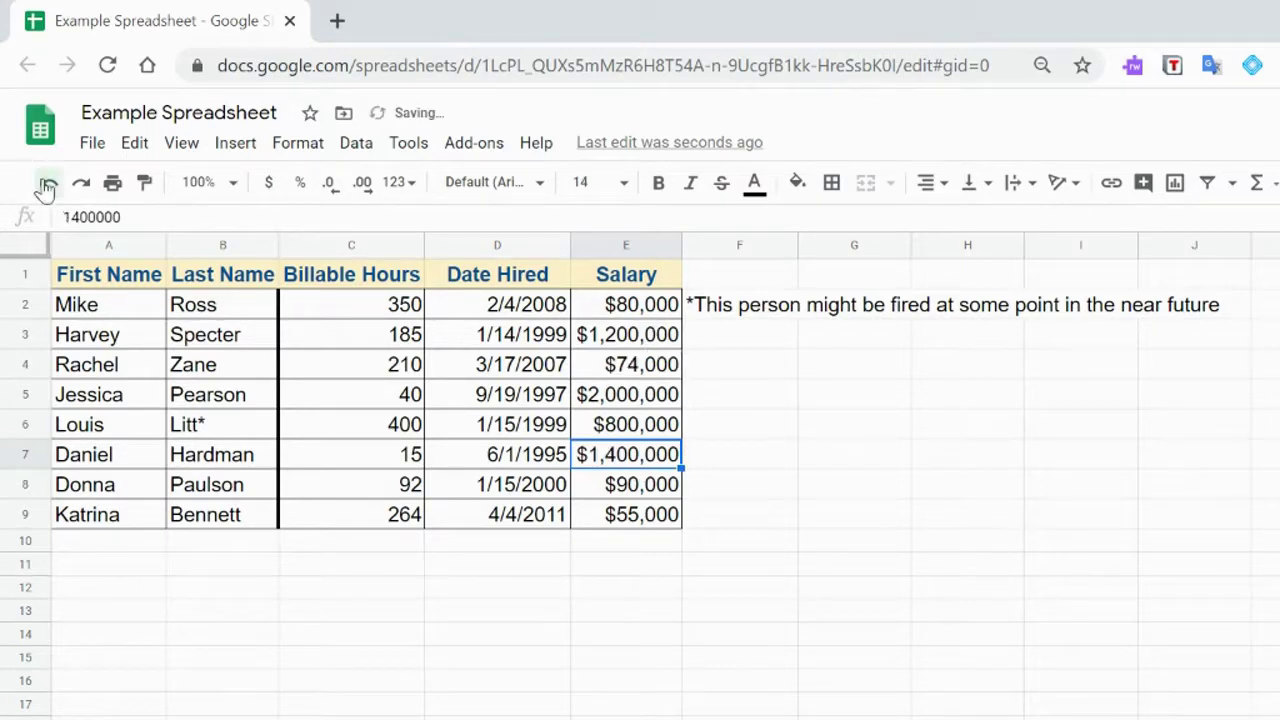
# Swap the salaries in E4 and E7 by moving the cells, using F7 as temporary storage for the E7 value.
pyautogui.click(755, 457)
pyautogui.click(648, 464)
pyautogui.moveTo(592, 435); pyautogui.dragTo(784, 455)
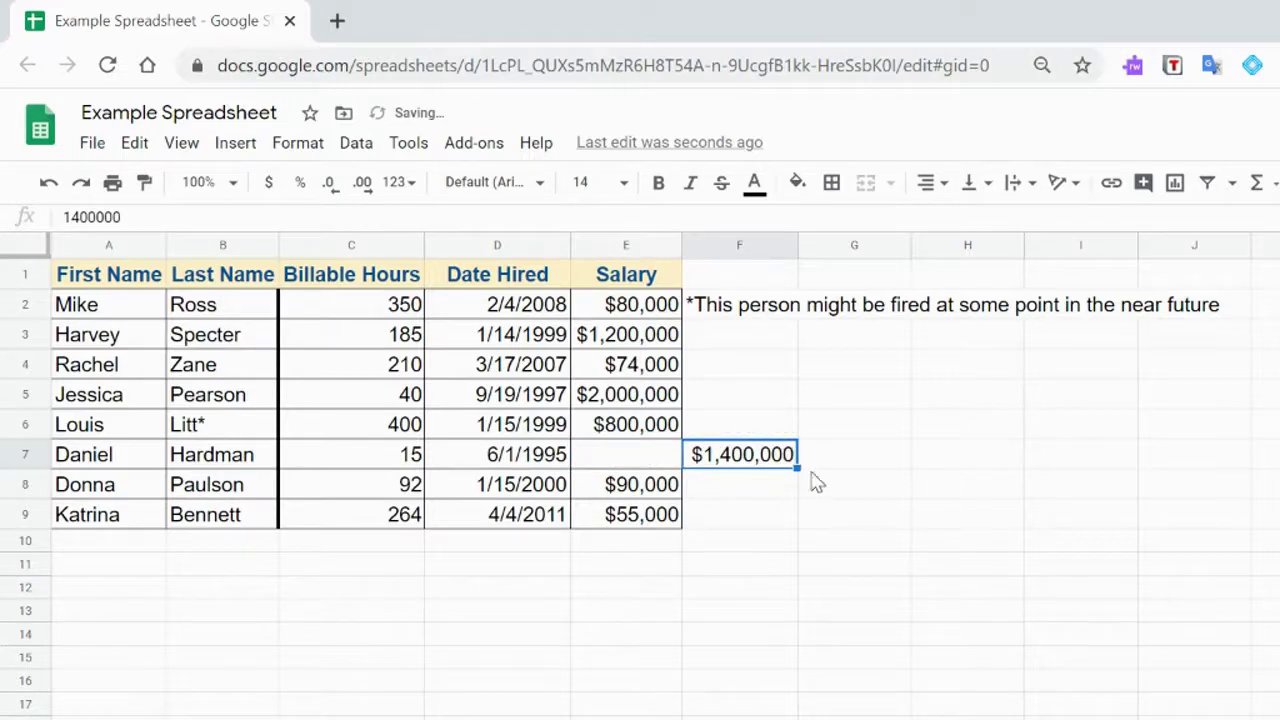
pyautogui.click(621, 371)
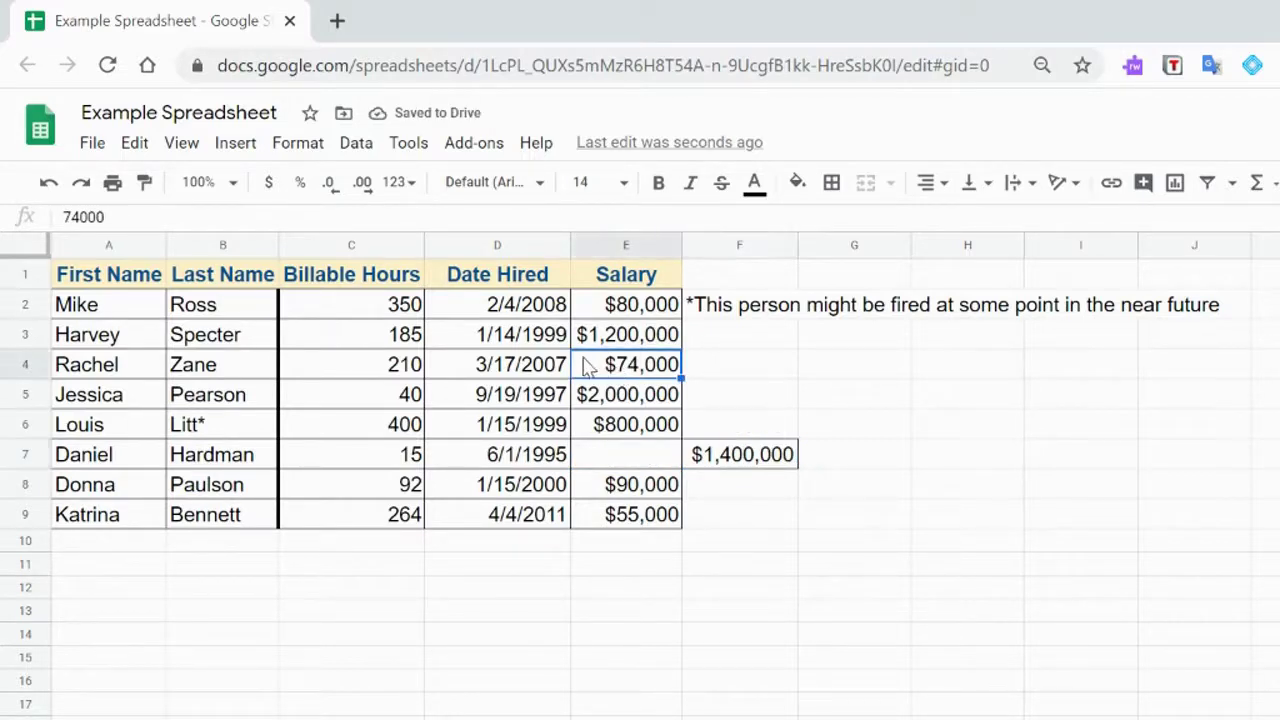
pyautogui.moveTo(573, 366); pyautogui.dragTo(611, 455)
pyautogui.click(738, 452)
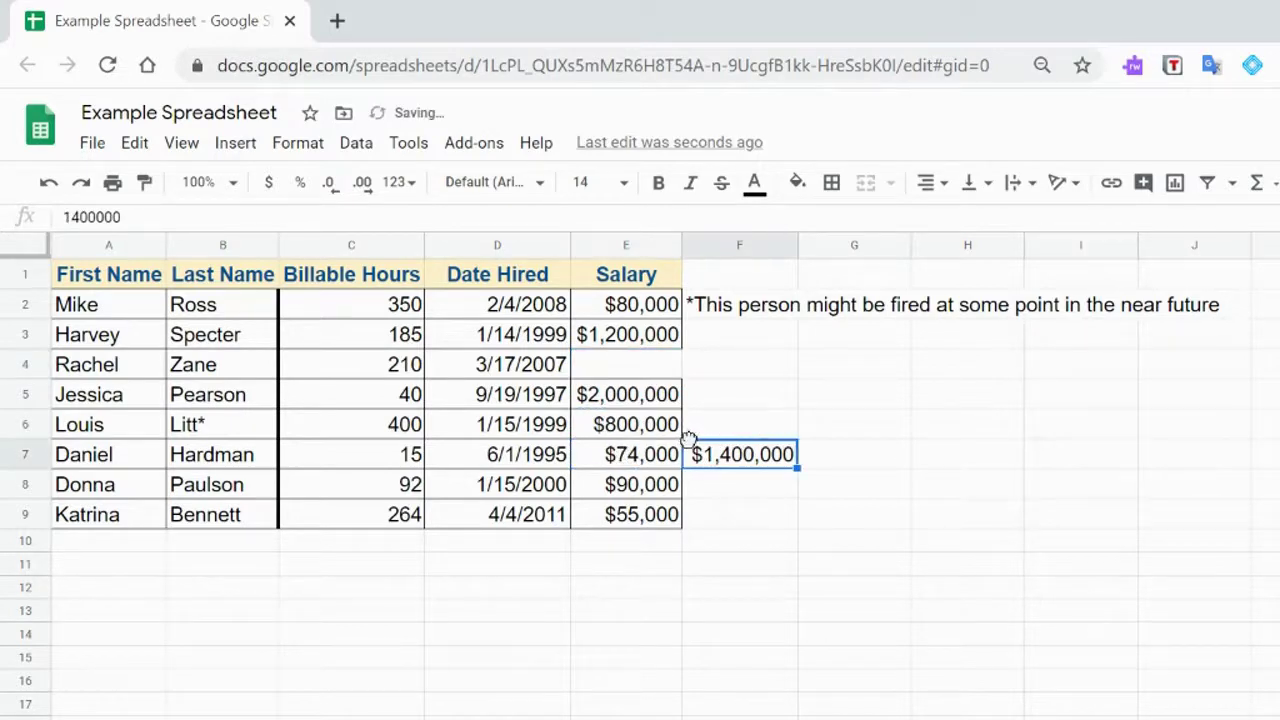
pyautogui.moveTo(689, 443); pyautogui.dragTo(678, 376)
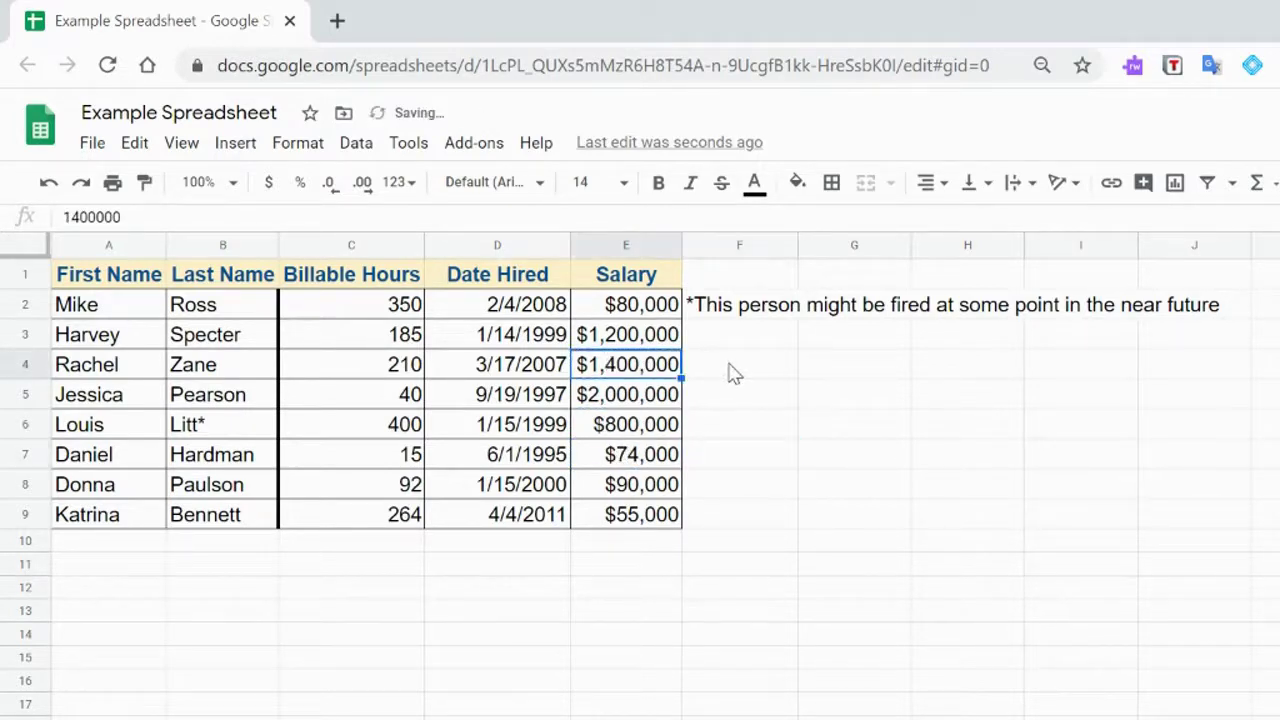
# Enter 10 in G2, the cell directly beside the footnote in F2.
pyautogui.click(729, 311)
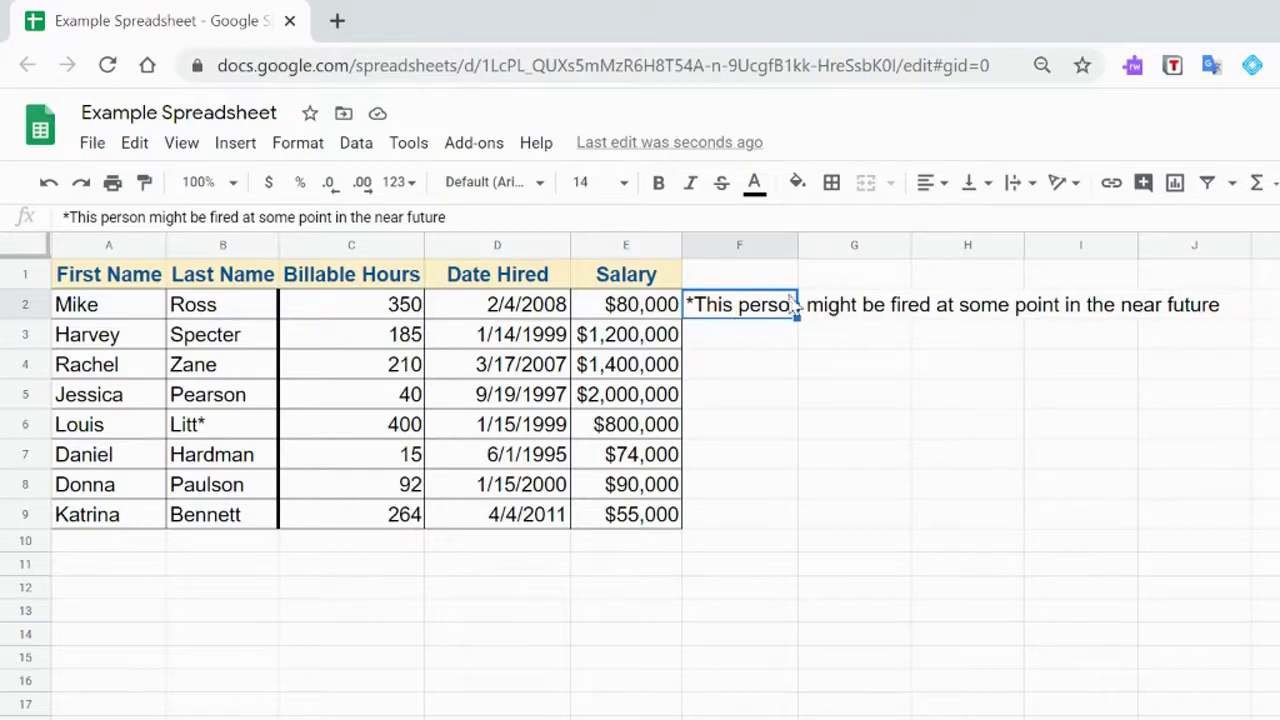
pyautogui.click(846, 308)
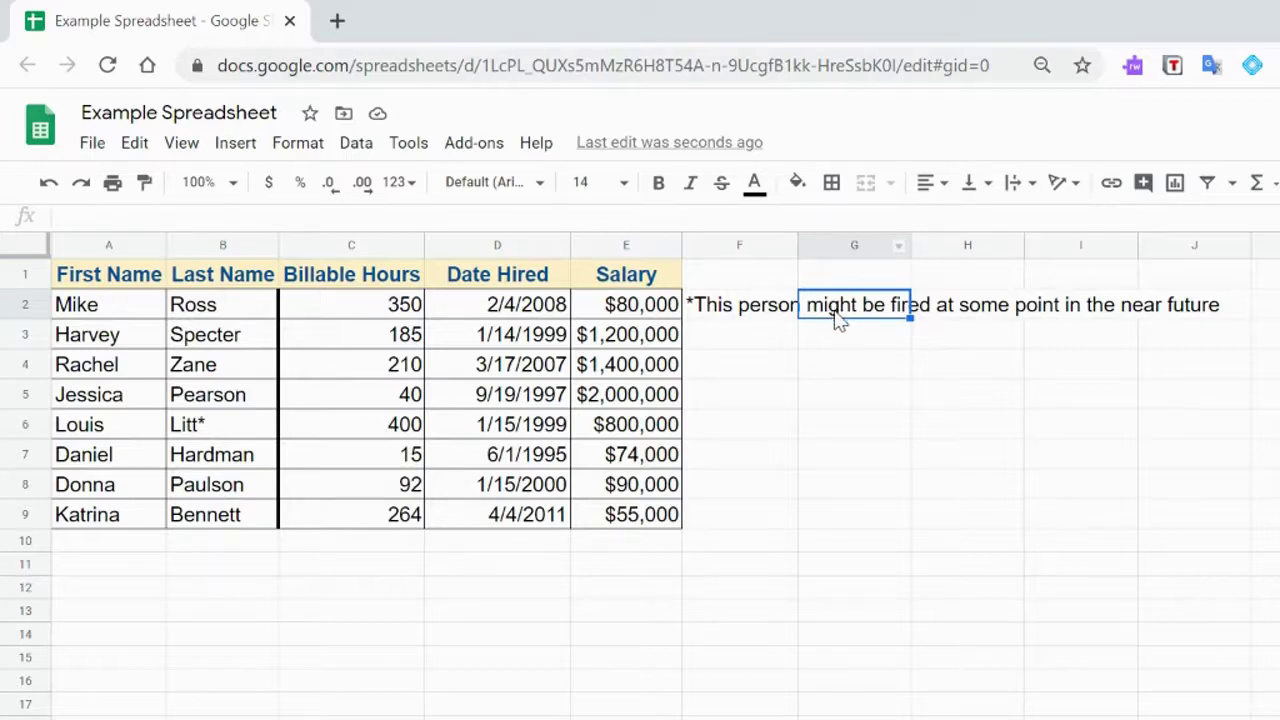
pyautogui.write('10')
pyautogui.press('Return')
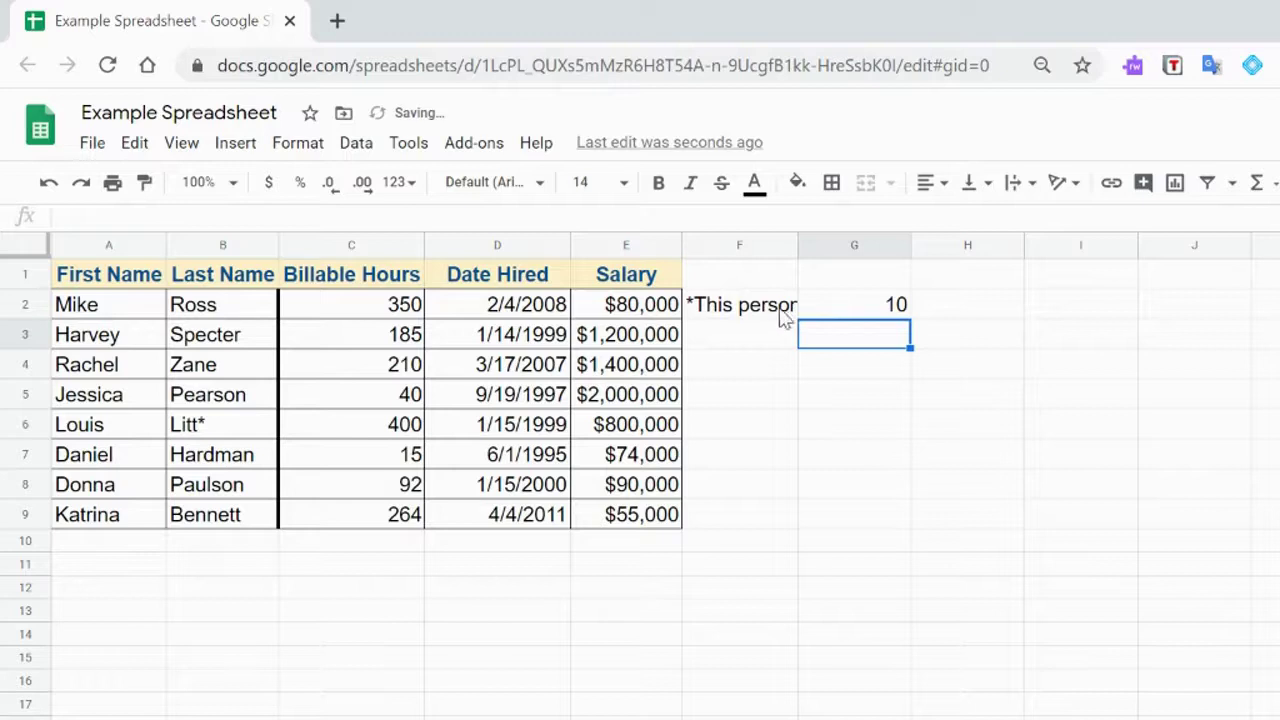
# Set the text wrapping of the footnote cell F2 to Wrap.
pyautogui.click(740, 307)
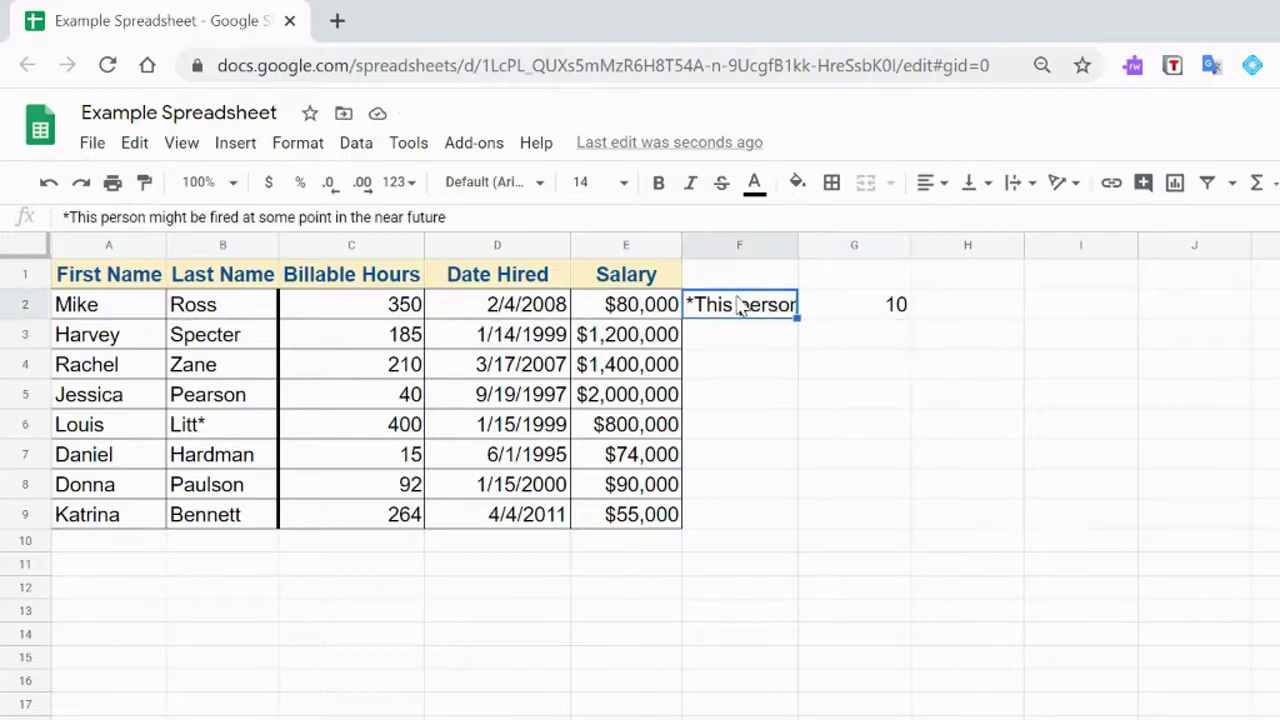
pyautogui.click(1027, 187)
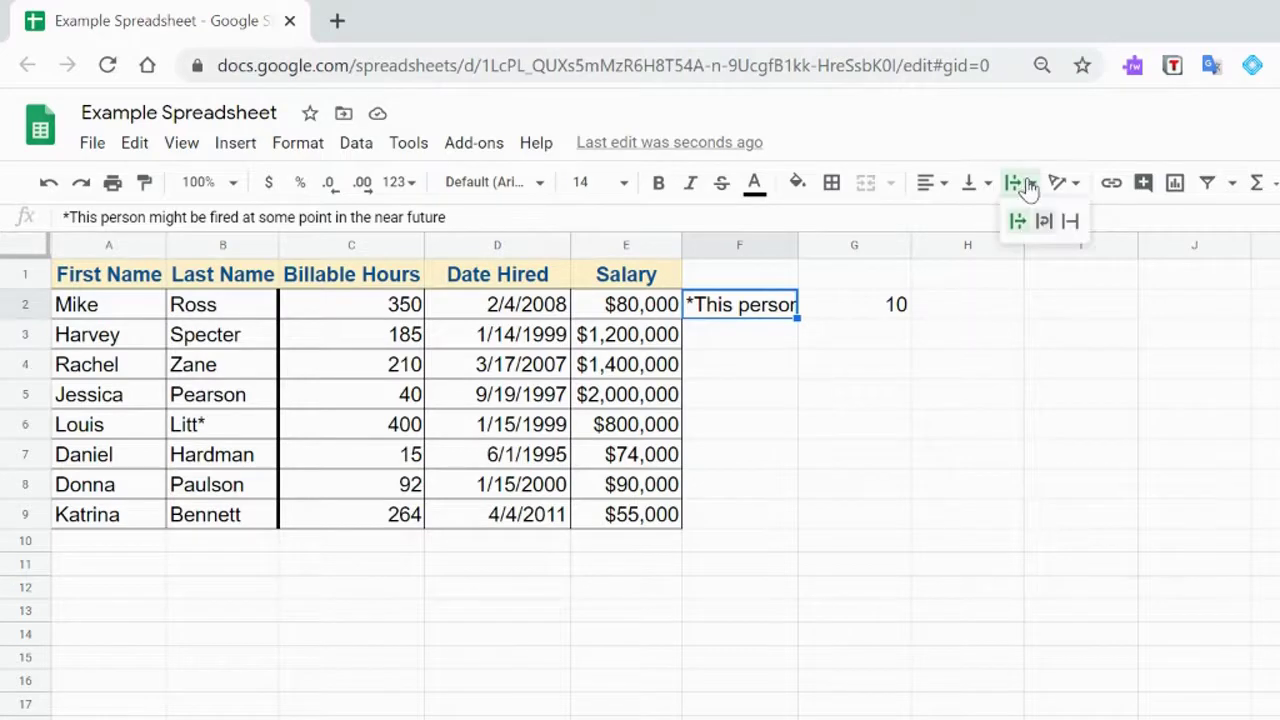
pyautogui.click(1046, 222)
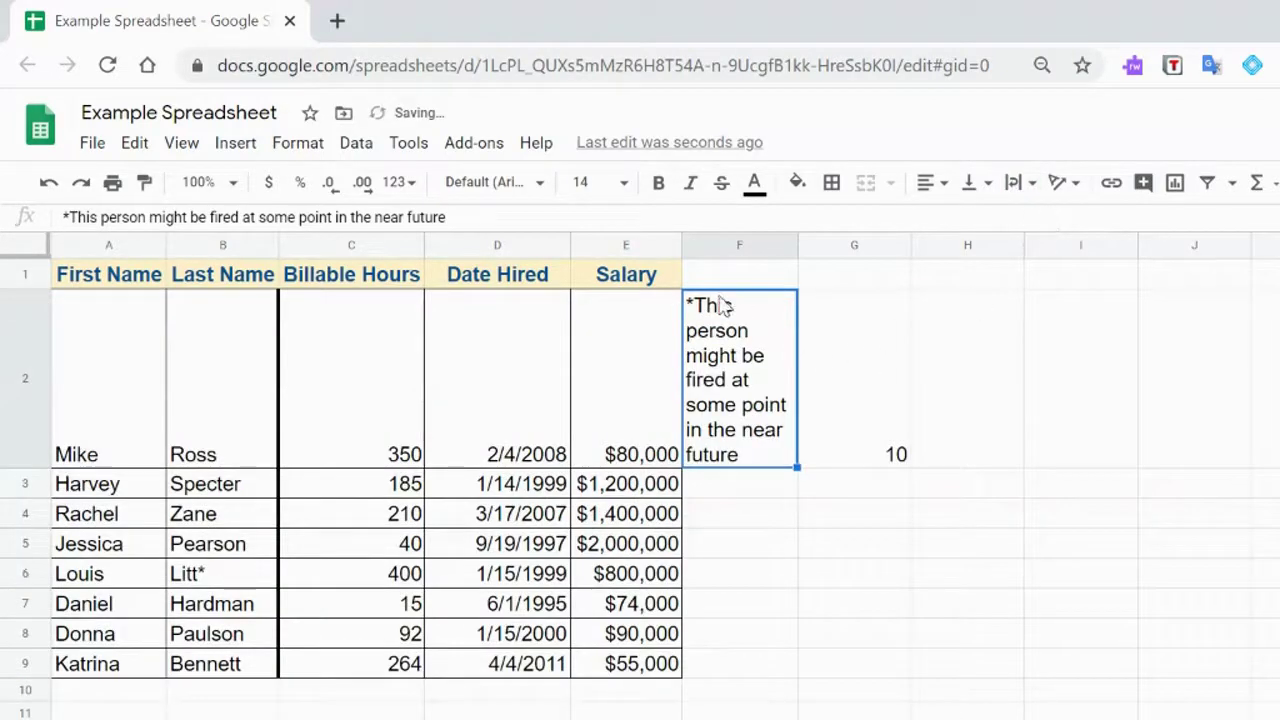